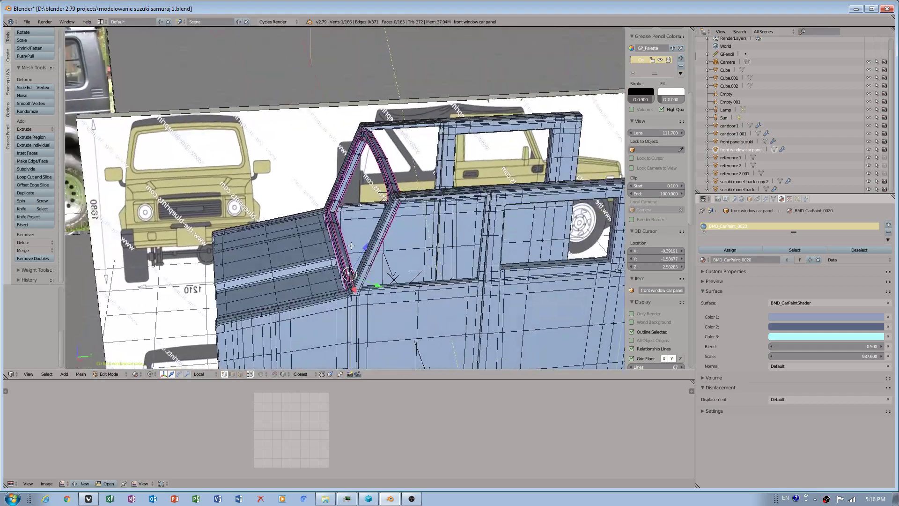
Open the splash screen and switch the interaction preset to Maya.
scroll(282, 231, "up", 4)
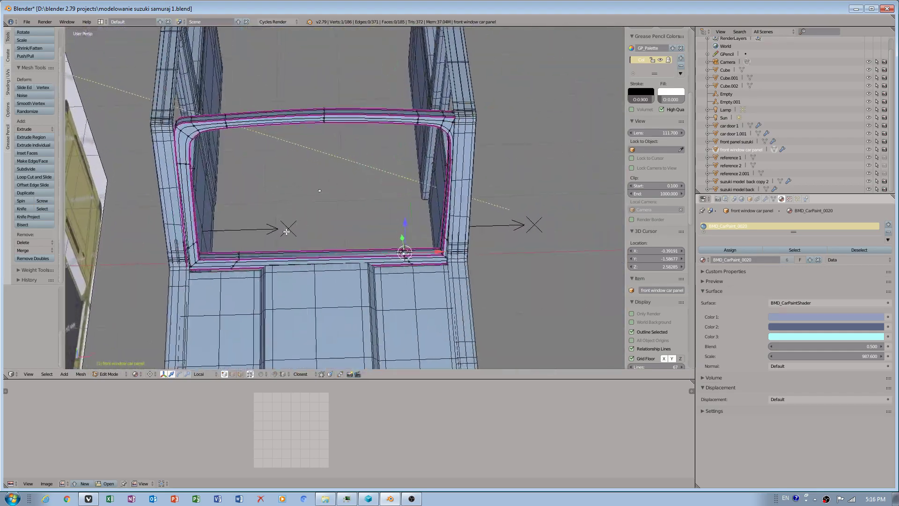
middle_click_drag(243, 267, 341, 263, "shift")
scroll(290, 285, "up", 1)
scroll(290, 285, "up", 2)
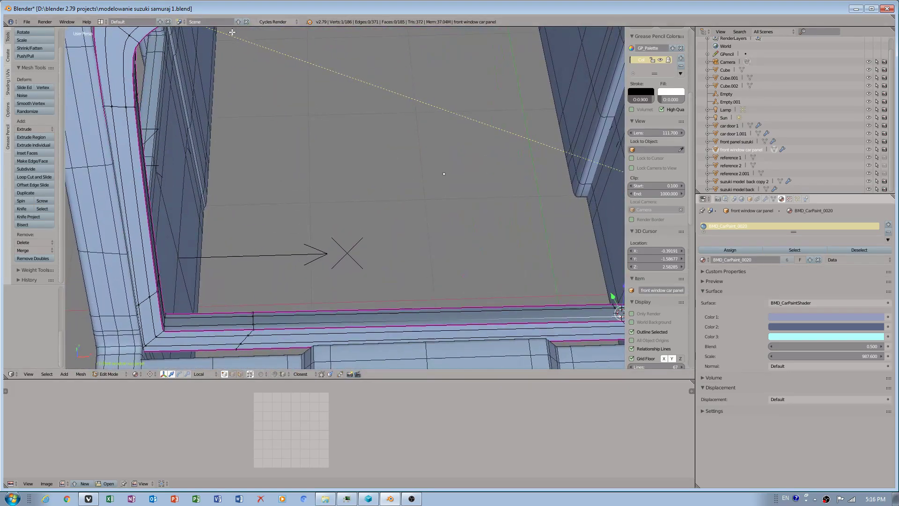
left_click(310, 22)
left_click(520, 280)
left_click(524, 281)
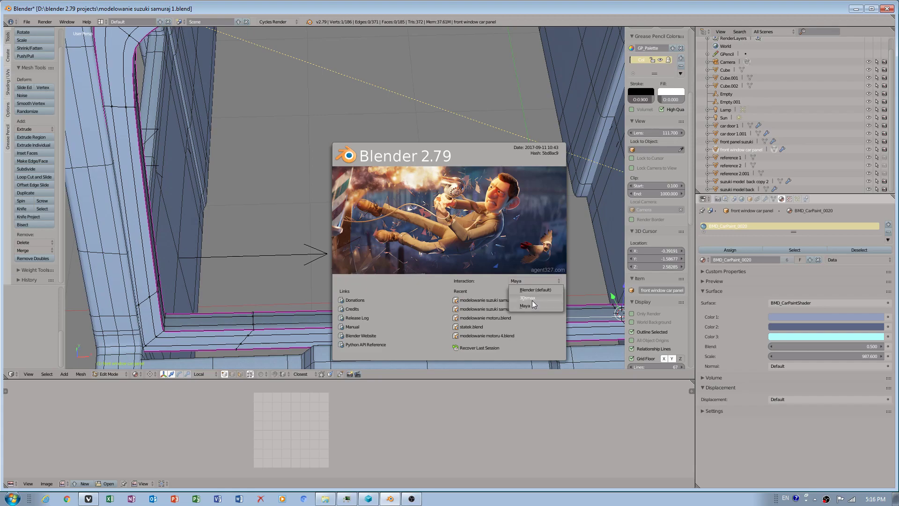
left_click(530, 303)
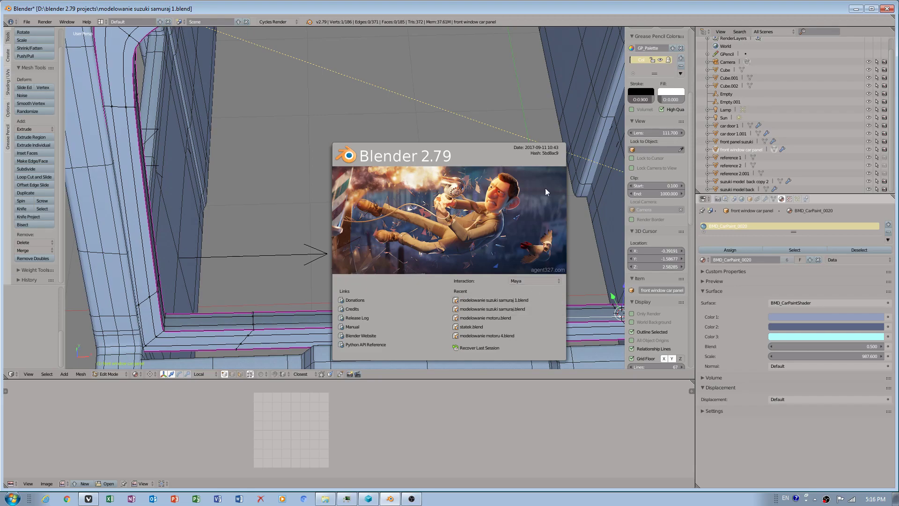
left_click(501, 179)
Select a vertex on the bottom inner edge of the window frame.
left_click_drag(431, 299, 356, 201, "alt")
scroll(398, 299, "down", 4)
scroll(469, 225, "up", 7)
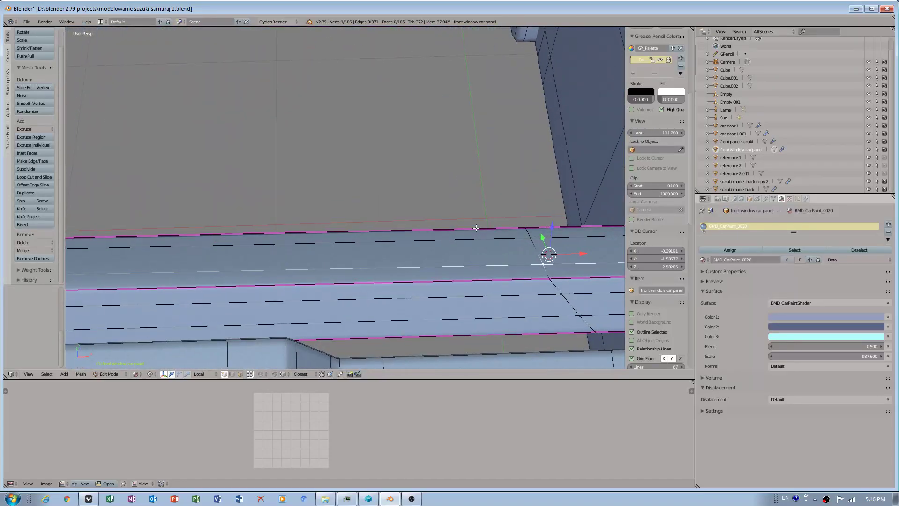
middle_click_drag(469, 225, 402, 230, "alt")
scroll(327, 237, "down", 6)
middle_click_drag(164, 251, 476, 295, "alt")
right_click(304, 267, "alt")
scroll(320, 279, "up", 2)
scroll(321, 279, "down", 1)
right_click(291, 274)
right_click(294, 283)
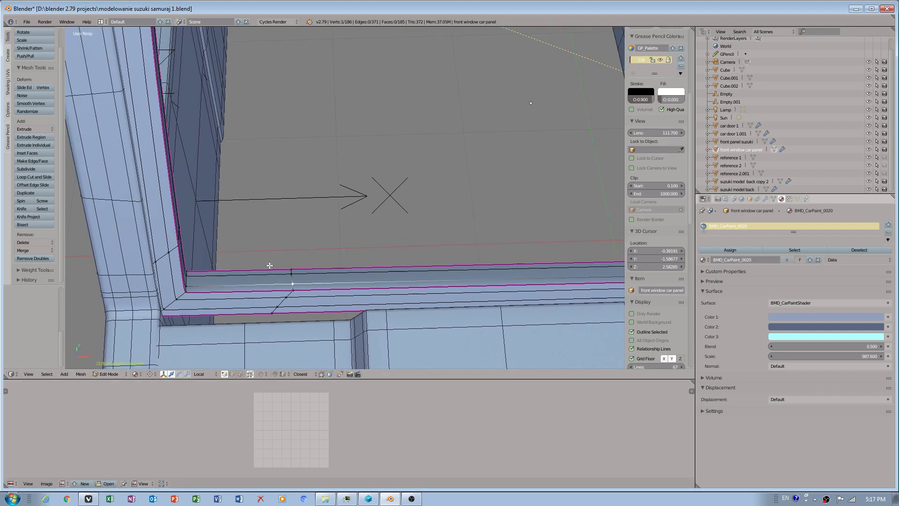
Set the pivot point to Bounding Box Center.
left_click(151, 374)
left_click(171, 345)
left_click(149, 374)
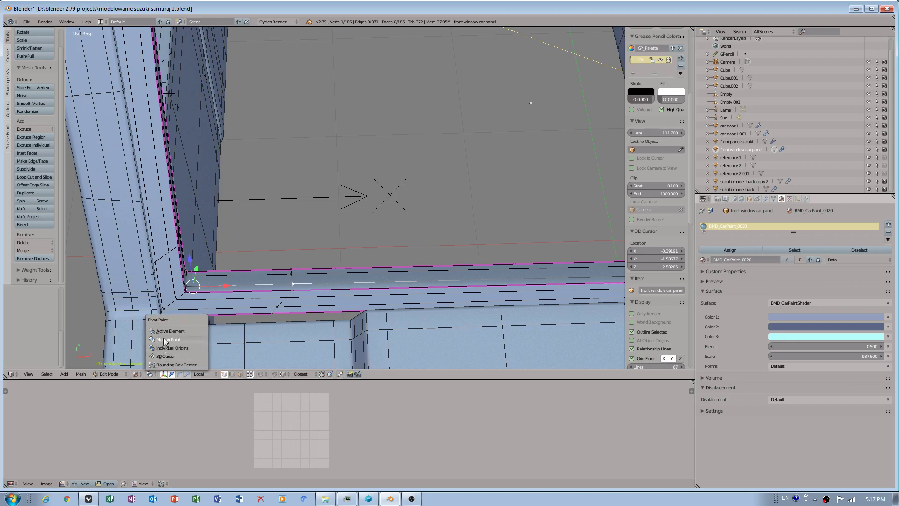
left_click(170, 331)
left_click(150, 374)
left_click(169, 364)
Switch the front window car panel to Object Mode.
right_click(300, 291)
mouse_move(307, 302)
middle_mouse_down()
mouse_move(314, 278)
mouse_move(322, 304)
mouse_move(346, 298)
mouse_move(314, 306)
middle_mouse_up()
right_click(297, 288)
scroll(351, 300, "up", 2)
scroll(323, 302, "down", 1)
key("Tab")
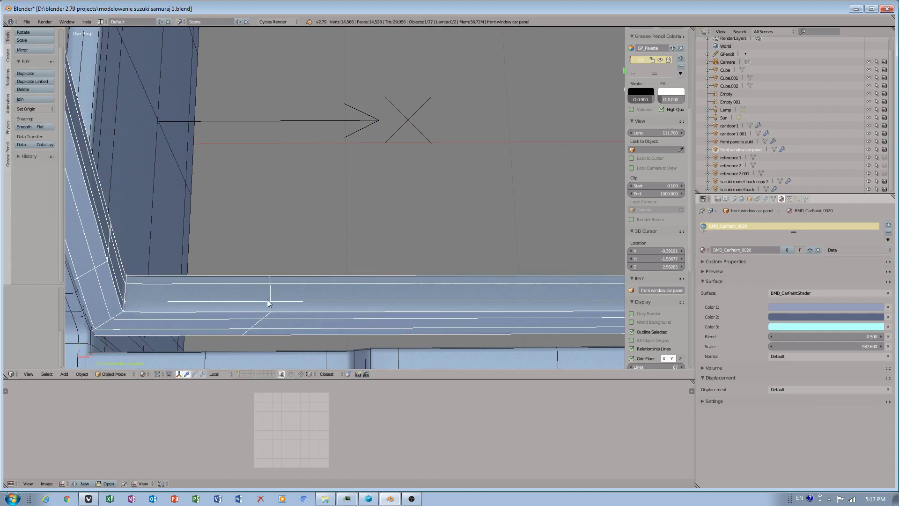
Place the 3D cursor on the frame's lower edge, then return to Edit Mode with the pivot point set to 3D Cursor.
left_click(271, 301)
left_click(113, 373)
left_click(123, 353)
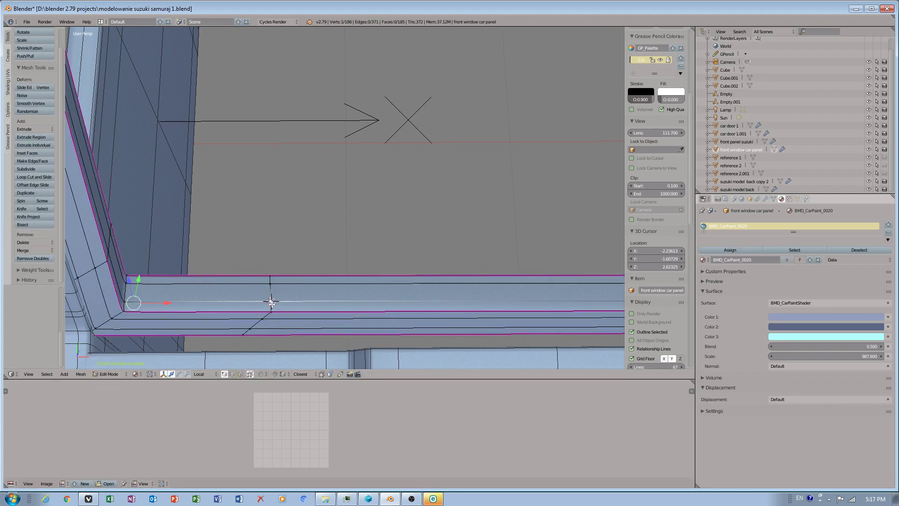
left_click(150, 374)
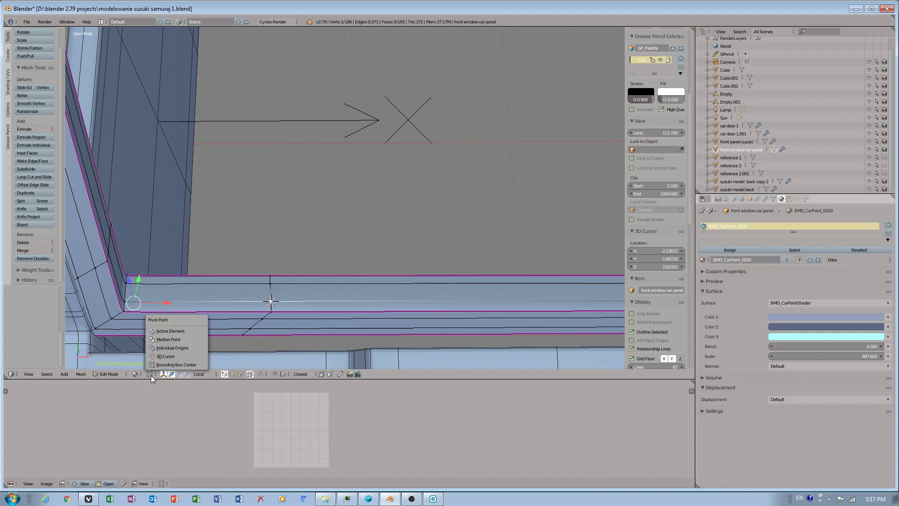
left_click(164, 356)
Move the 3D cursor onto the inner edge of the frame's slanted side pillar and return to Edit Mode.
middle_click_drag(293, 301, 270, 281)
right_click(260, 276)
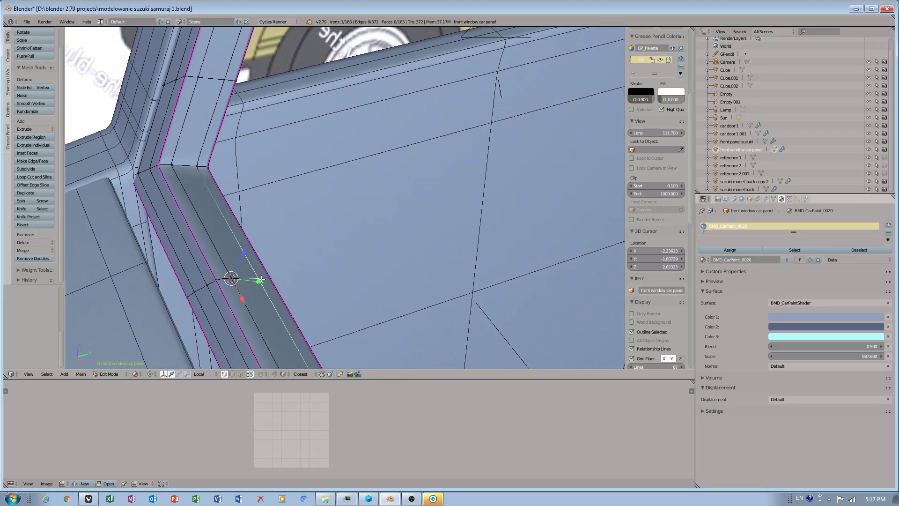
left_click(231, 277)
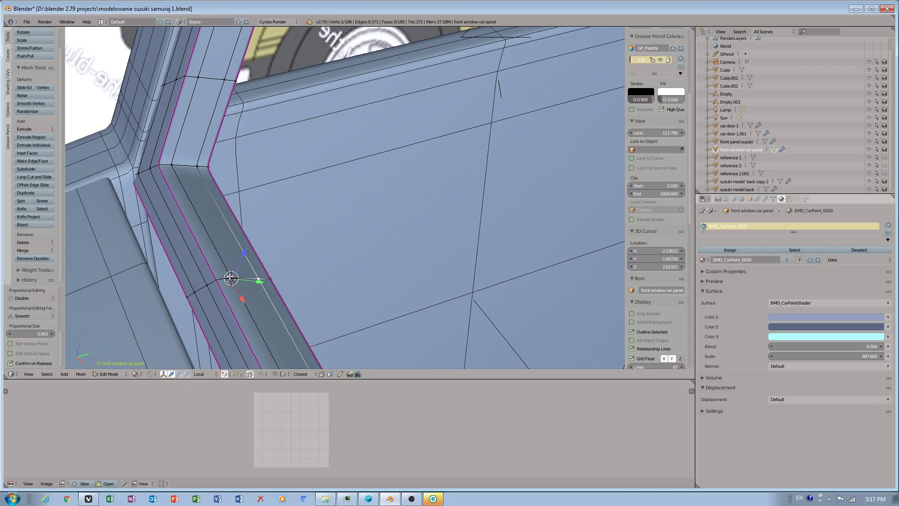
left_click(260, 279)
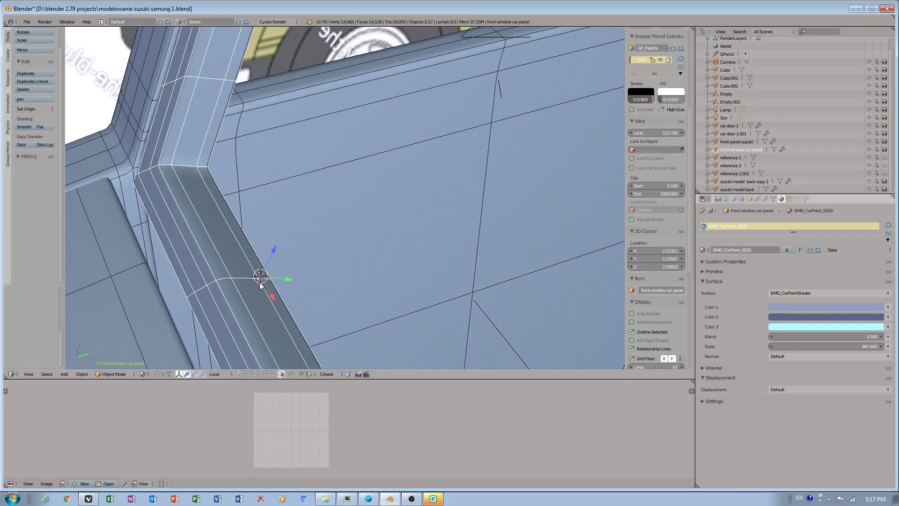
key("ctrl+Tab")
key("Tab")
key("Tab")
key("Tab")
key("Tab")
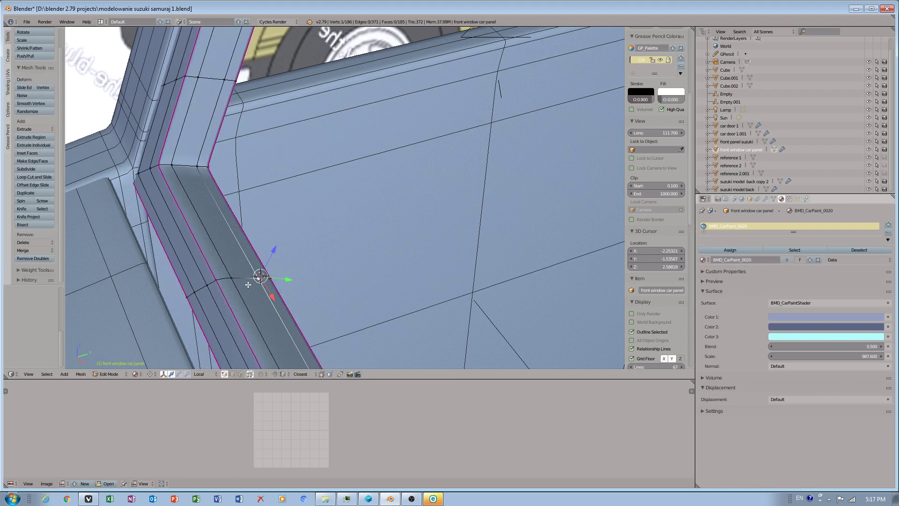
Set the pivot point to Median Point with the whole window frame in view.
scroll(261, 292, "down", 2)
middle_click_drag(261, 292, 354, 348)
scroll(347, 301, "down", 3)
mouse_move(354, 348)
middle_mouse_down()
mouse_move(379, 340)
mouse_move(366, 335)
middle_mouse_up()
middle_click_drag(478, 341, 365, 366, "shift")
scroll(323, 355, "down", 2)
middle_click_drag(248, 340, 227, 332)
scroll(271, 332, "down", 2)
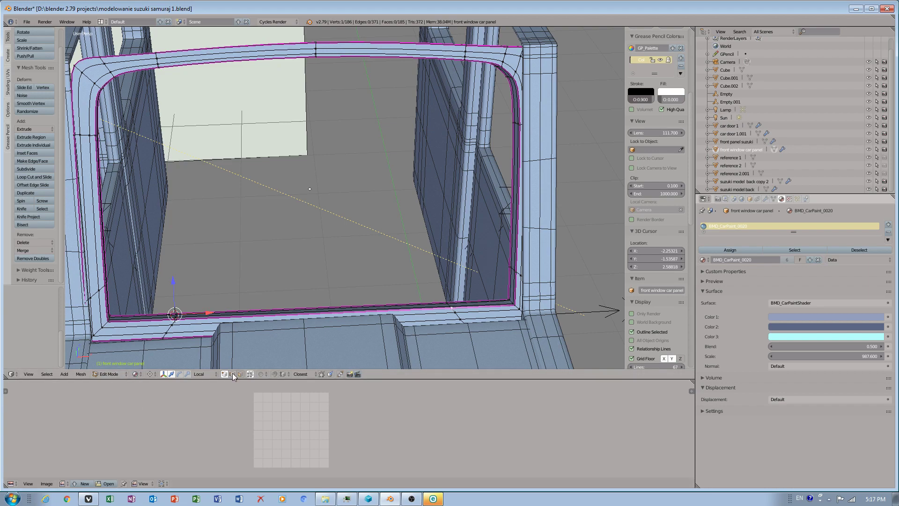
left_click(154, 374)
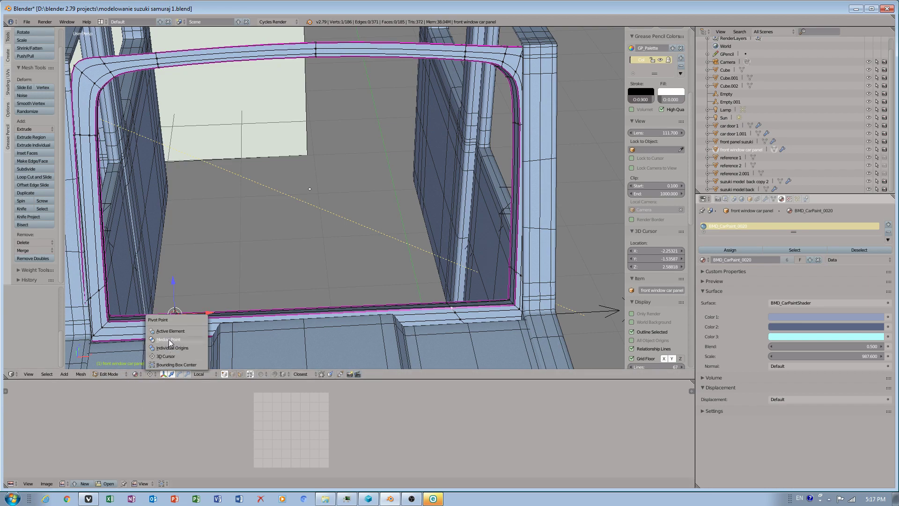
left_click(169, 339)
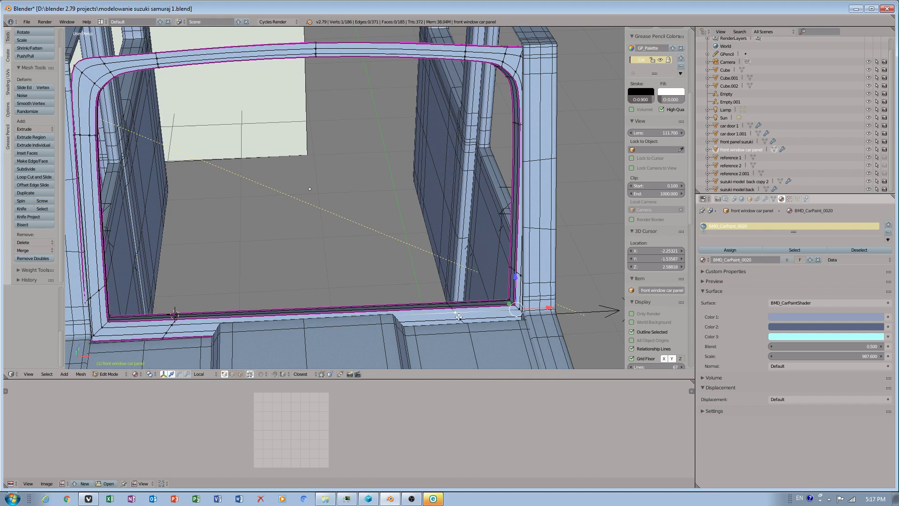
Place the 3D cursor on the frame's bottom edge near the right corner and set the pivot point to 3D Cursor.
left_click(457, 314)
left_click(152, 377)
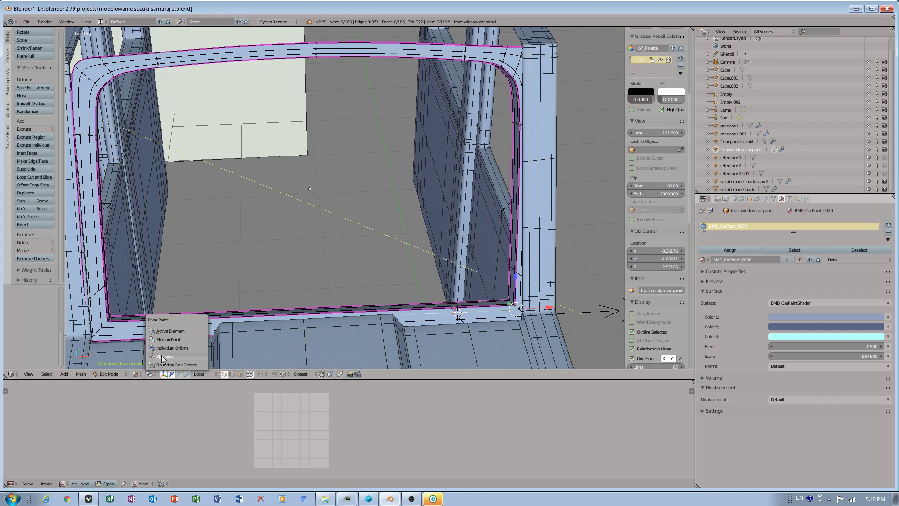
left_click(168, 347)
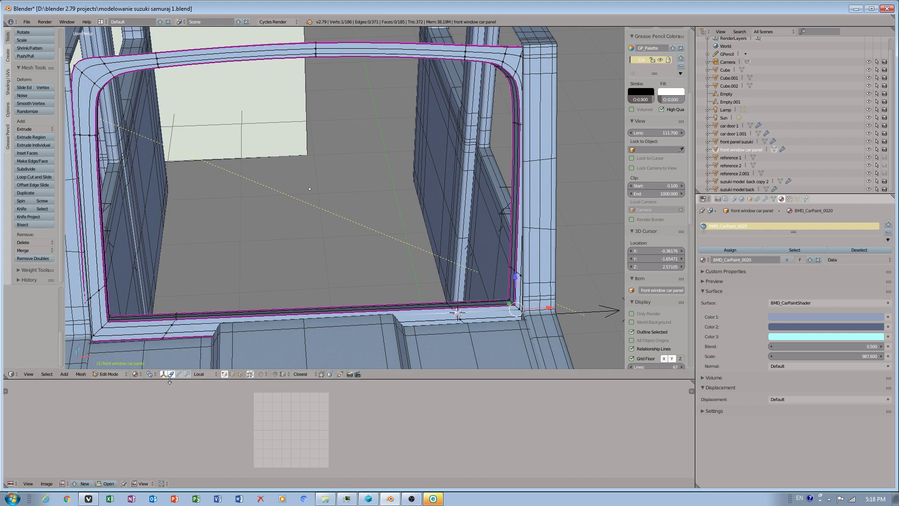
left_click(147, 372)
left_click(174, 340)
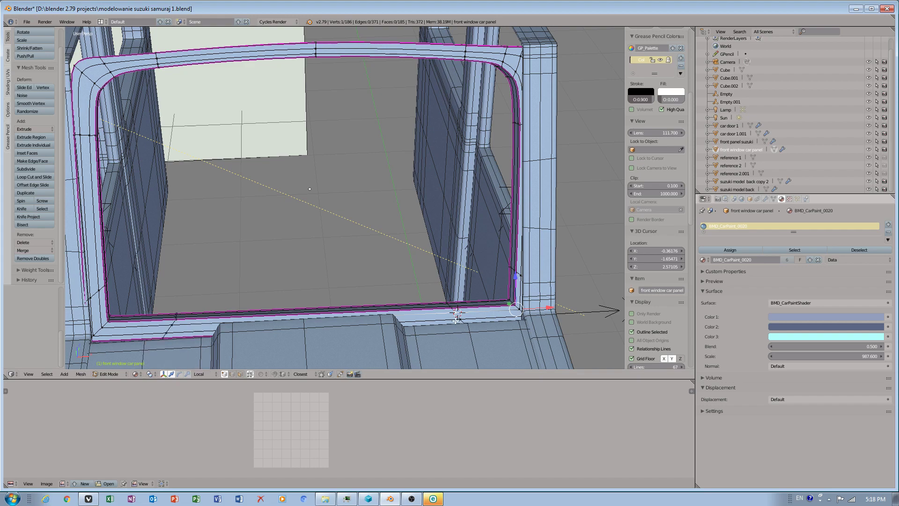
left_click(150, 373)
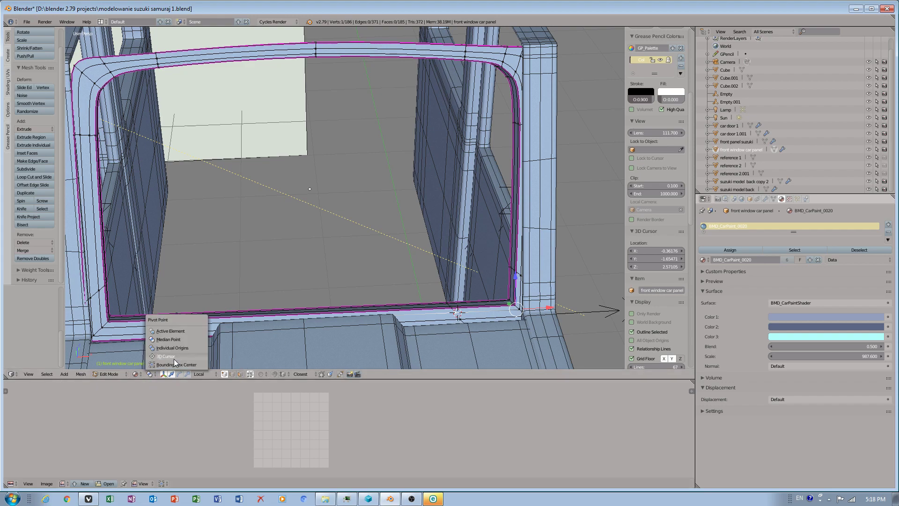
left_click(170, 357)
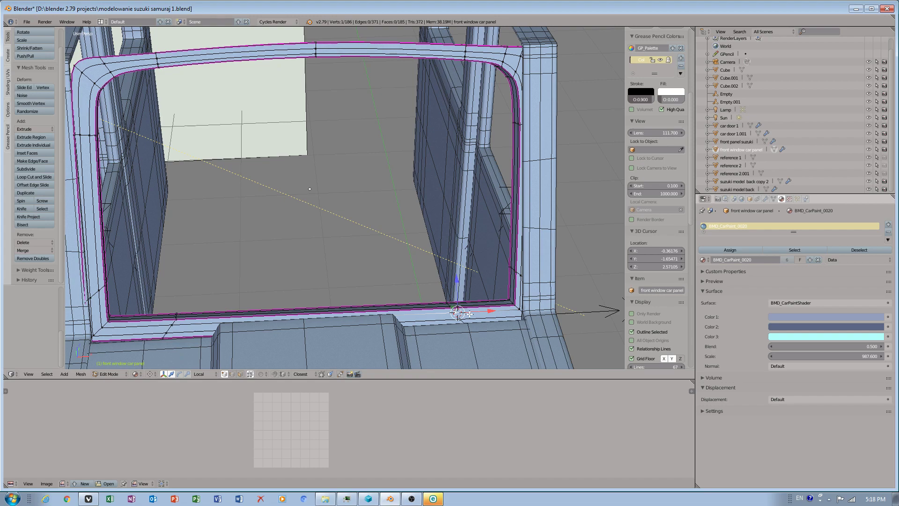
In Object Mode, reposition the 3D cursor along the frame's bottom edge near the right corner.
middle_click_drag(470, 305, 451, 287)
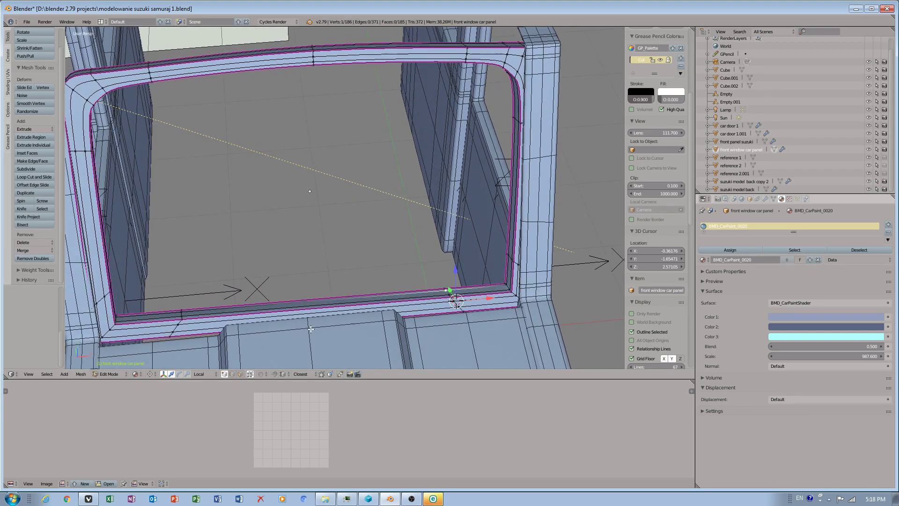
left_click(150, 374)
left_click(159, 355)
key("Tab")
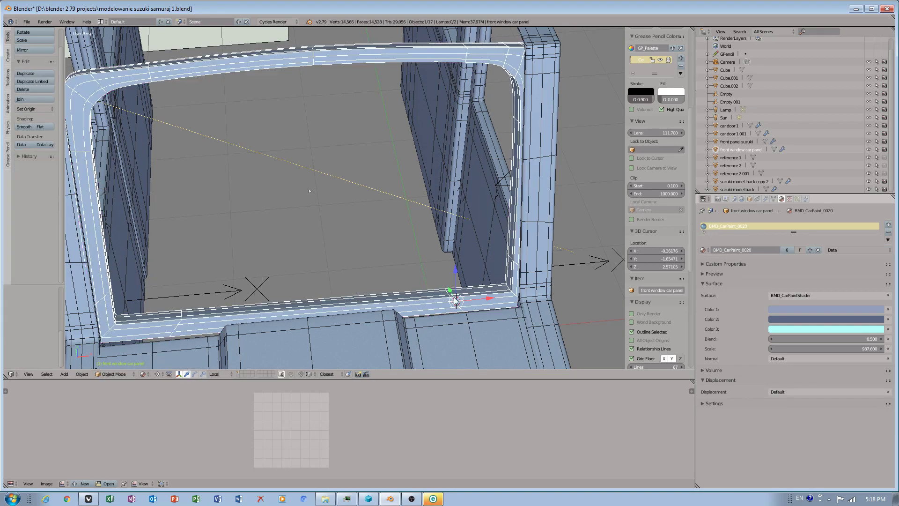
left_click(426, 300)
left_click(356, 299)
left_click(315, 304)
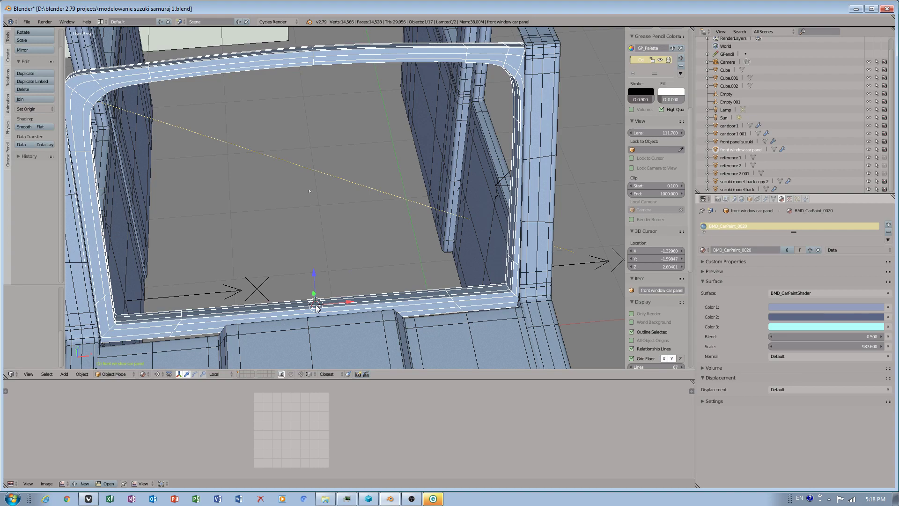
left_click(250, 310)
scroll(250, 310, "up", 1)
scroll(263, 330, "down", 2)
left_click(427, 281)
left_click(435, 276)
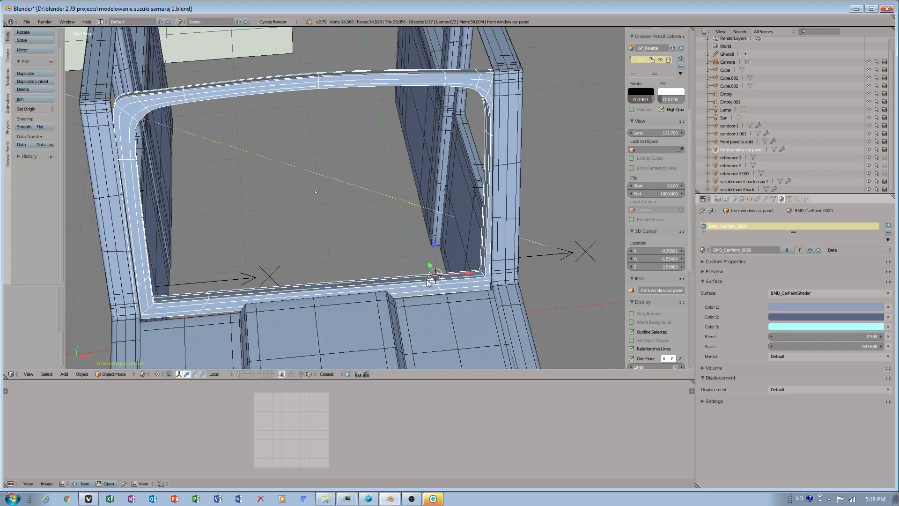
Return to Edit Mode and place the 3D cursor at the frame's lower left inner corner.
key("Tab")
key("ctrl+Tab")
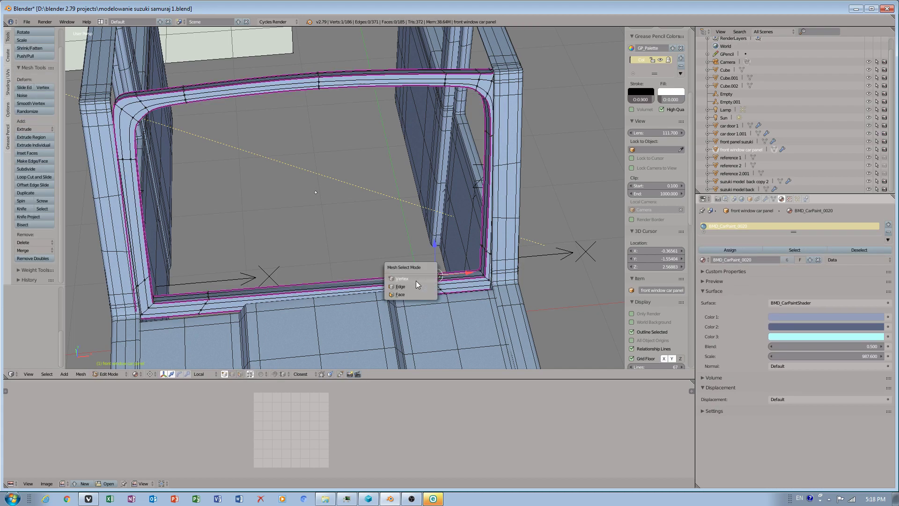
key("Tab")
key("Tab")
key("Tab")
left_click(207, 294)
key("Tab")
left_click_drag(216, 294, 213, 300)
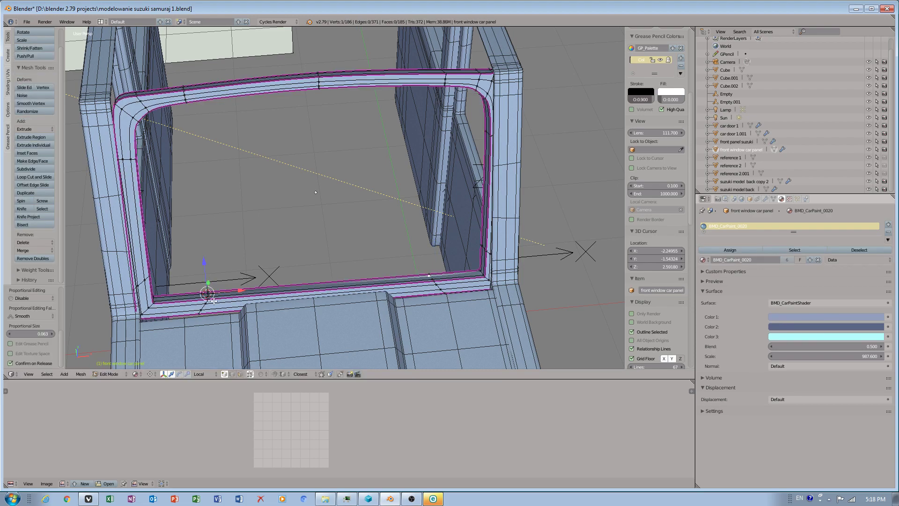
right_click(198, 309)
key("Tab")
left_click(202, 308)
key("Tab")
scroll(261, 279, "up", 10)
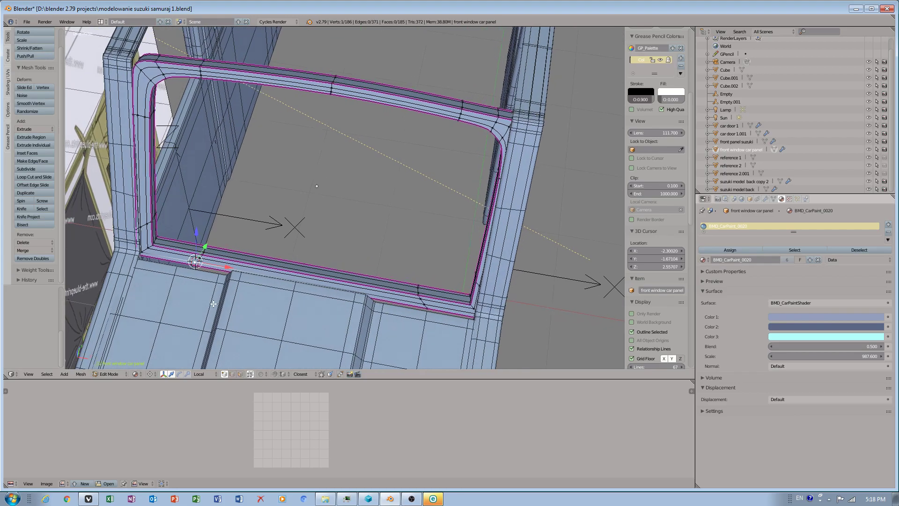
Zoom out to inspect the whole car body with the window frame panel.
middle_click_drag(203, 265, 233, 218)
scroll(255, 290, "up", 2)
middle_click_drag(265, 349, 280, 311, "shift")
scroll(345, 306, "down", 1)
scroll(189, 293, "down", 4)
scroll(189, 294, "down", 6)
middle_click_drag(307, 257, 240, 234)
middle_click_drag(248, 129, 242, 185, "shift")
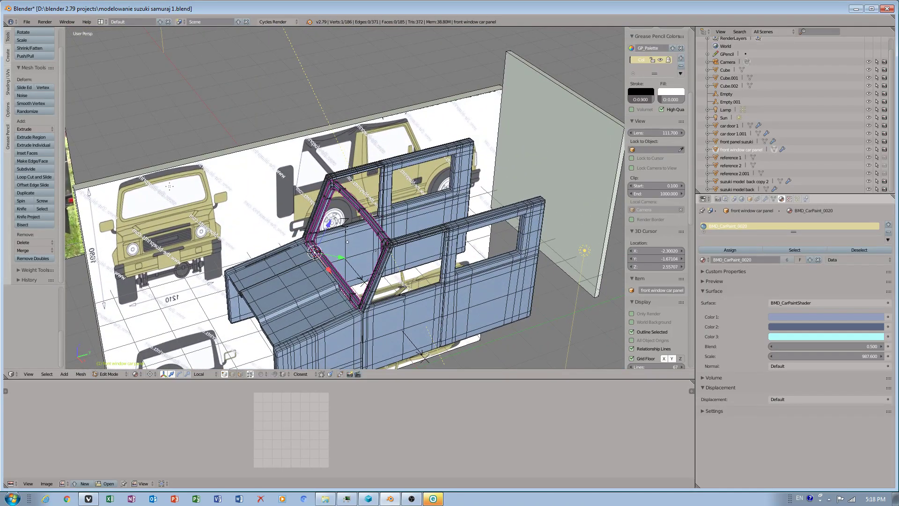
scroll(309, 252, "up", 3)
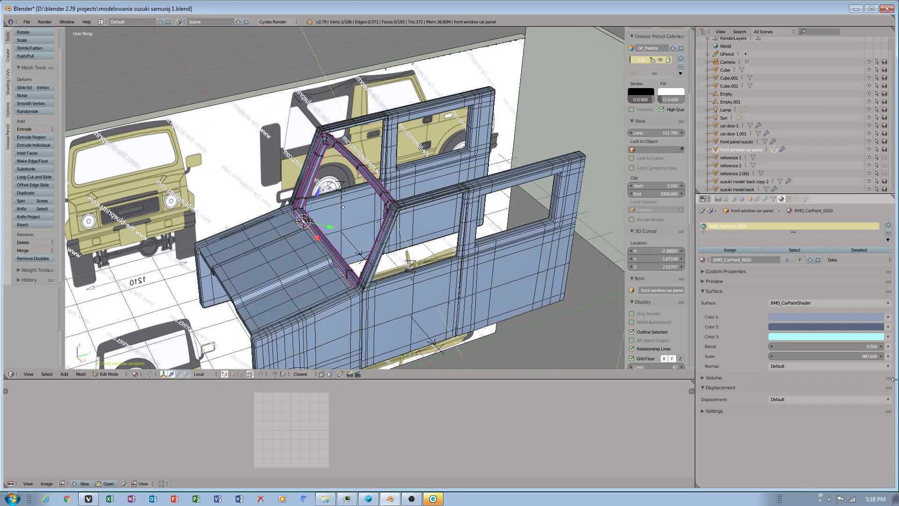
Open WPS Writer from the Start menu's WPS Office folder, dismiss its About dialog and close it.
left_click(829, 500)
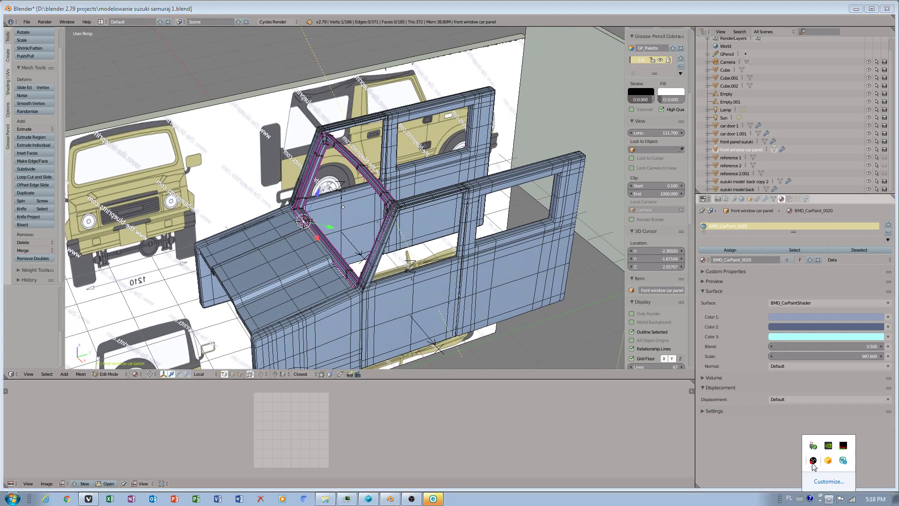
left_click(3, 500)
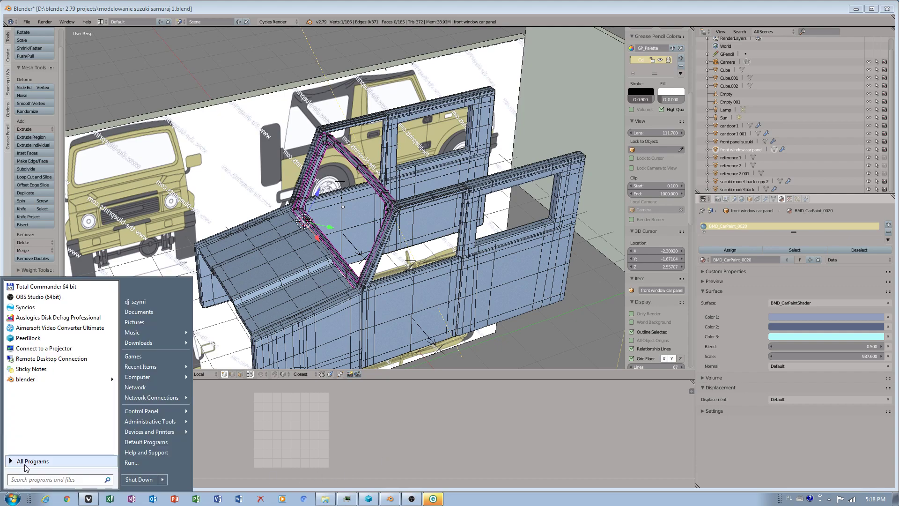
left_click(26, 465)
left_click_drag(115, 310, 118, 436)
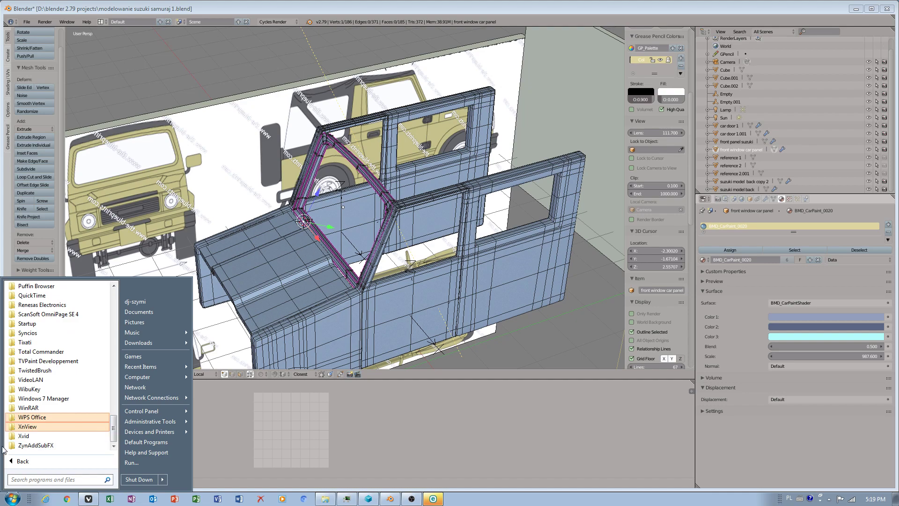
left_click(40, 417)
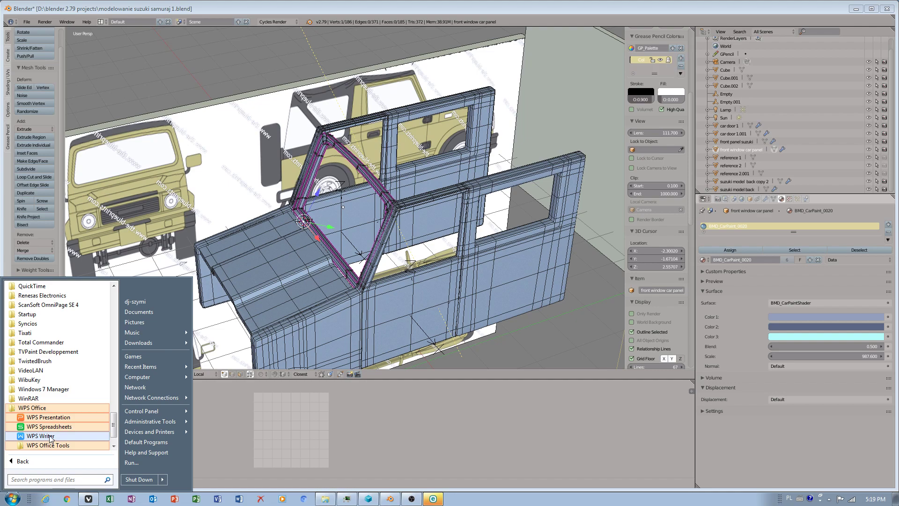
left_click(342, 215)
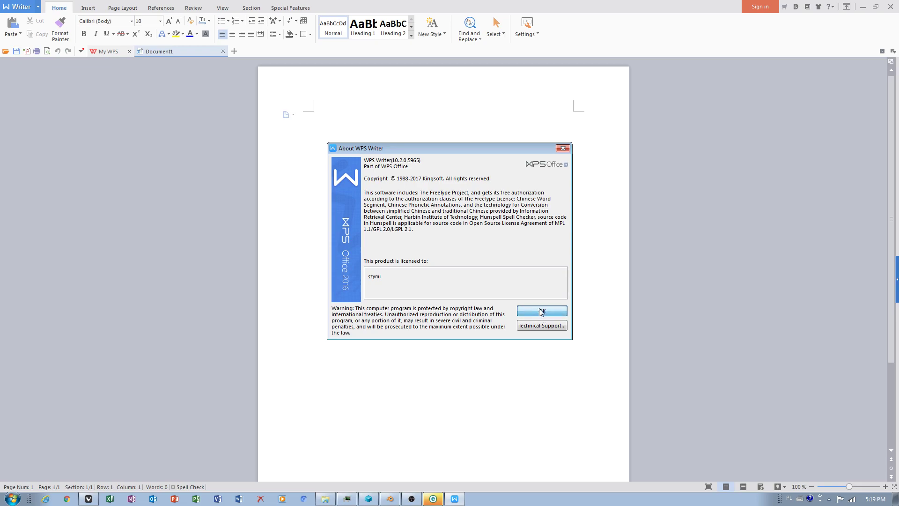
left_click(542, 312)
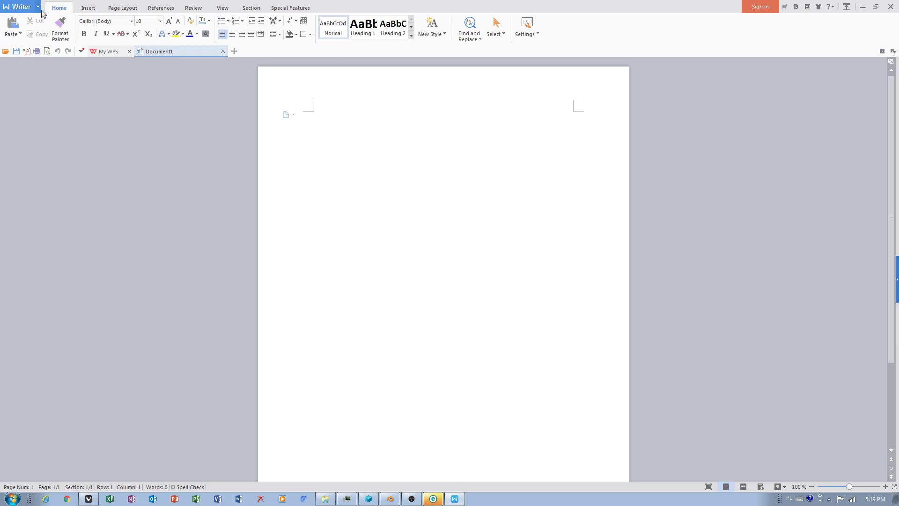
left_click(891, 7)
Open the file location of the WPS Office program shortcut from the Start menu.
left_click(12, 498)
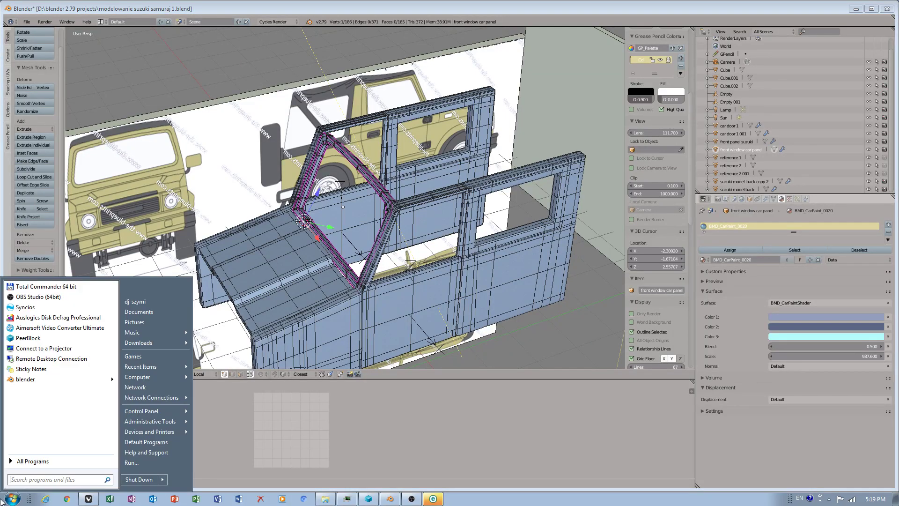
left_click(58, 462)
left_click(40, 418)
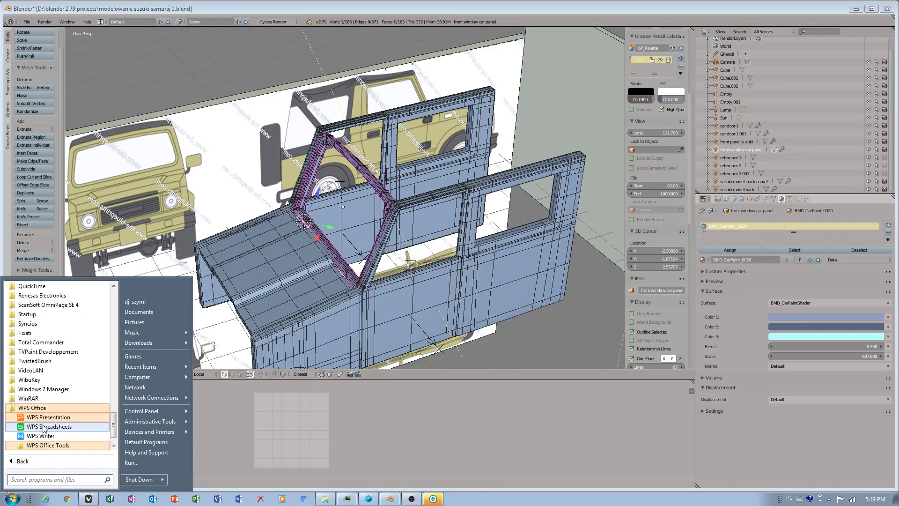
right_click(41, 433)
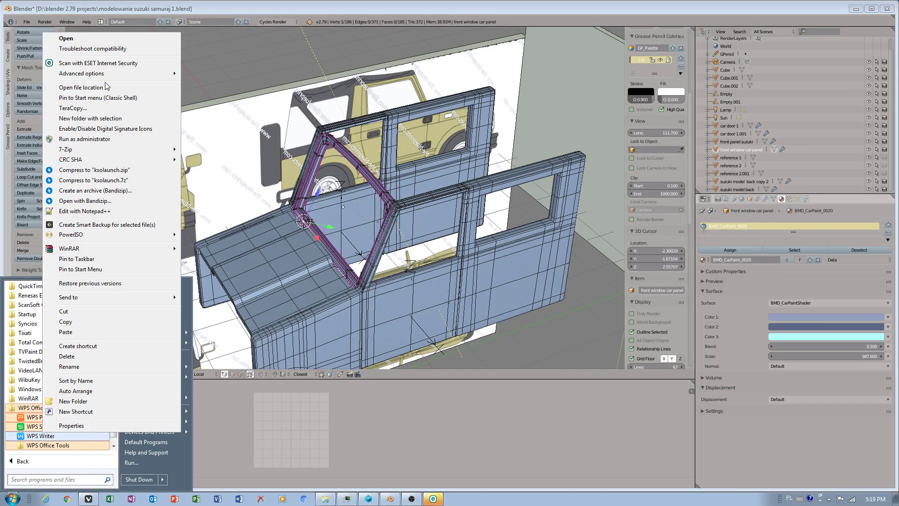
left_click(81, 89)
left_click(579, 225)
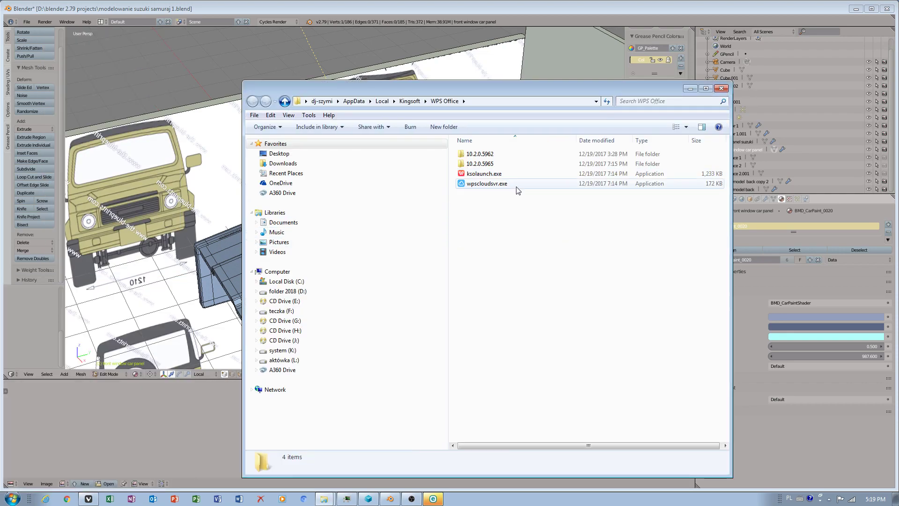
Browse the files in the office6 folder of WPS Office version 10.2.0.5962.
left_click(491, 165)
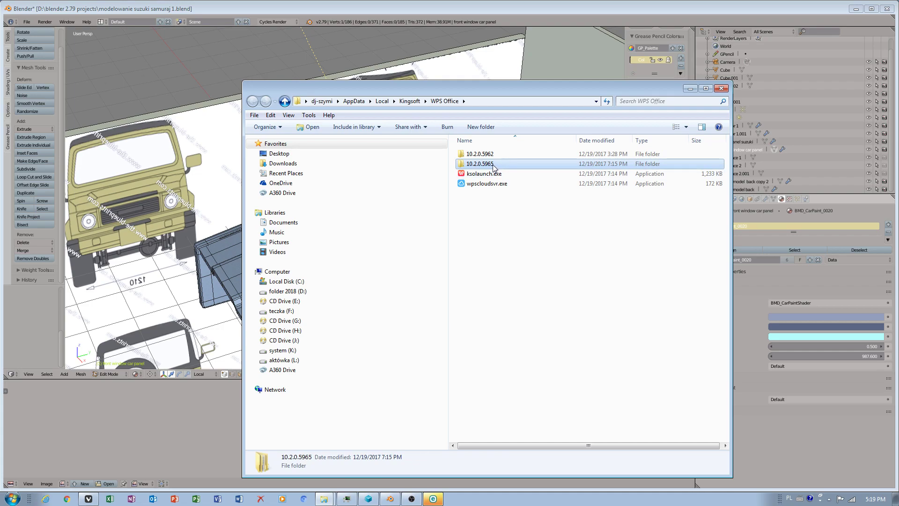
double_click(482, 154)
double_click(475, 154)
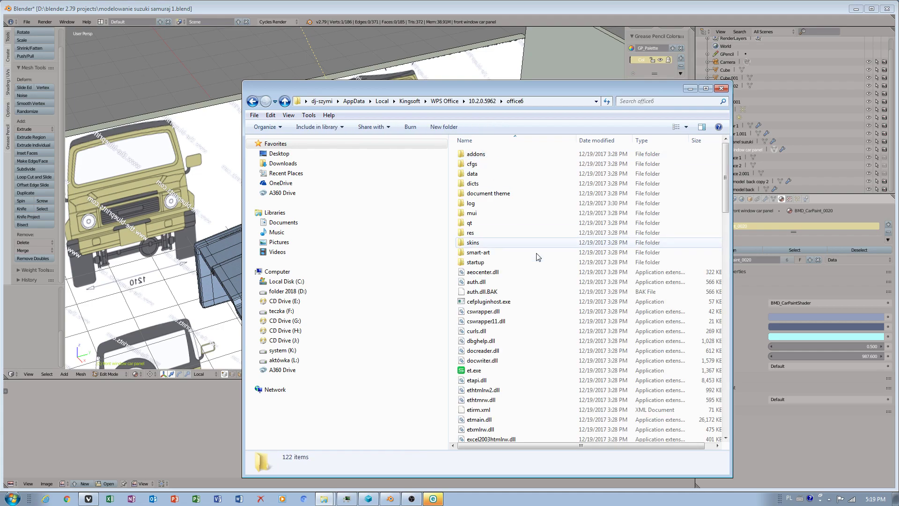
scroll(522, 231, "down", 10)
scroll(494, 368, "down", 11)
scroll(494, 368, "down", 9)
scroll(499, 384, "up", 12)
scroll(501, 386, "up", 15)
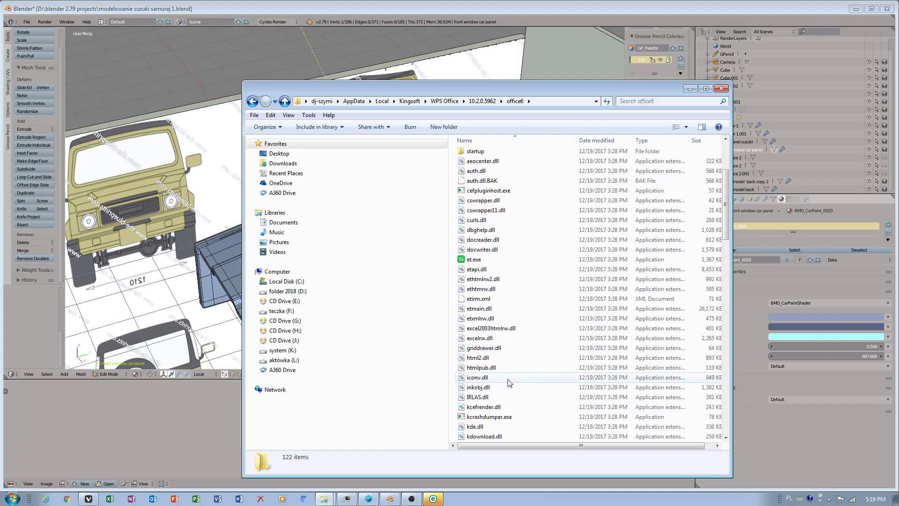
scroll(510, 379, "down", 20)
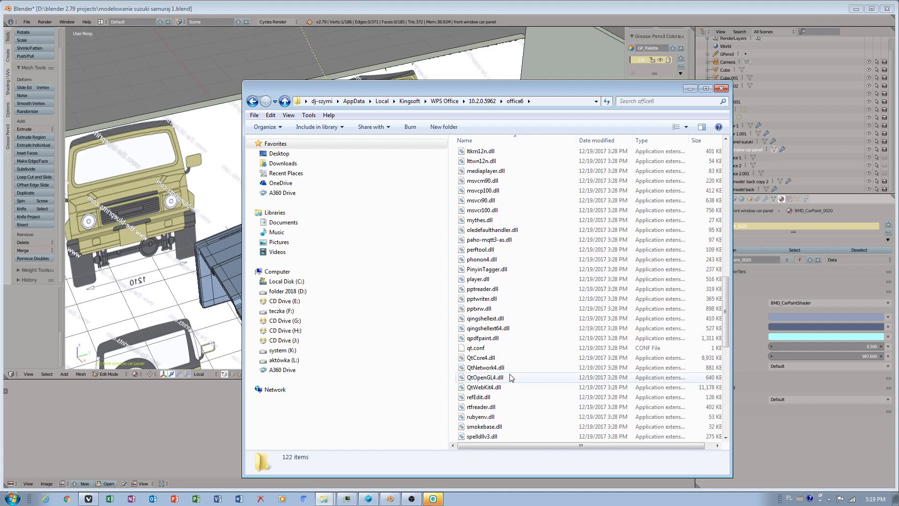
scroll(510, 377, "up", 10)
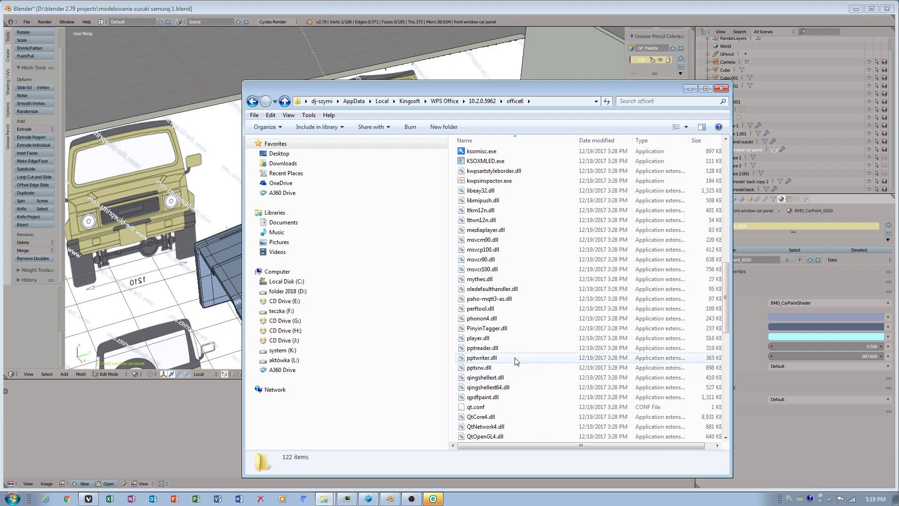
scroll(503, 283, "up", 17)
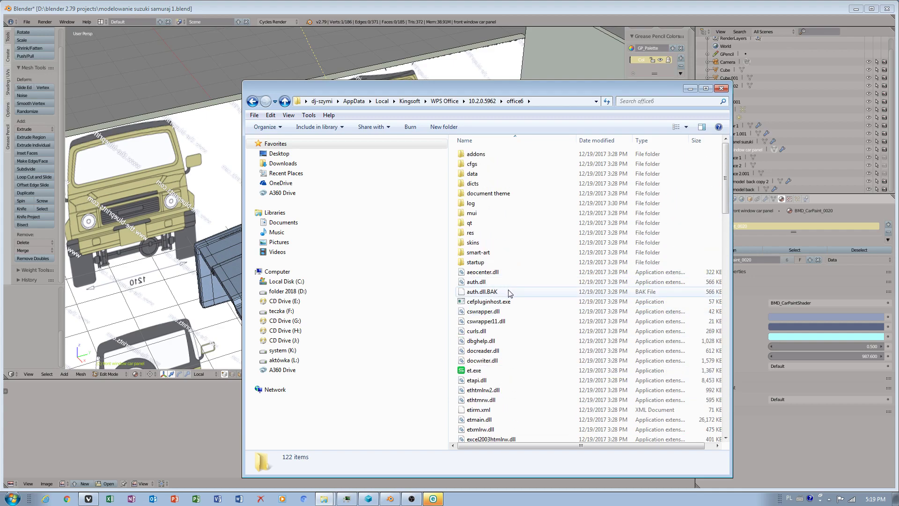
scroll(509, 292, "down", 20)
scroll(508, 313, "down", 6)
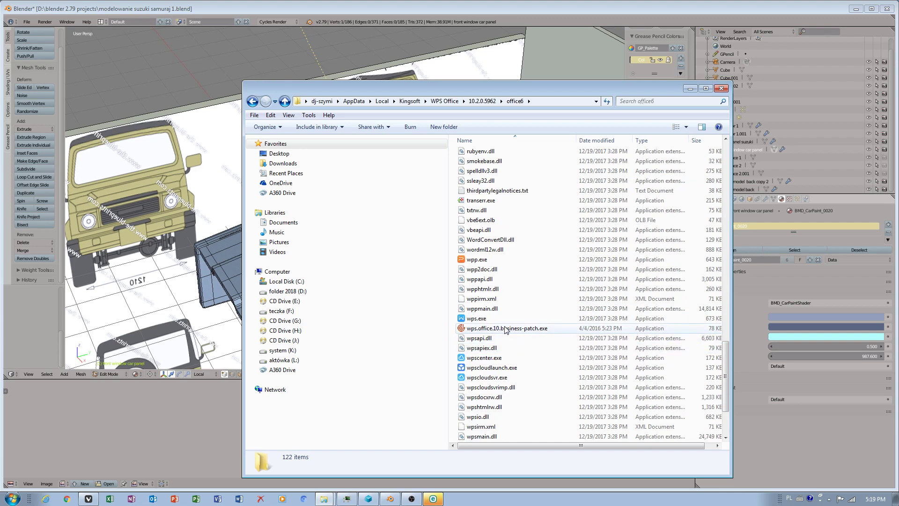
Copy wps.office.10.business-patch.exe into the office6 folder of version 10.2.0.5965.
right_click(505, 328)
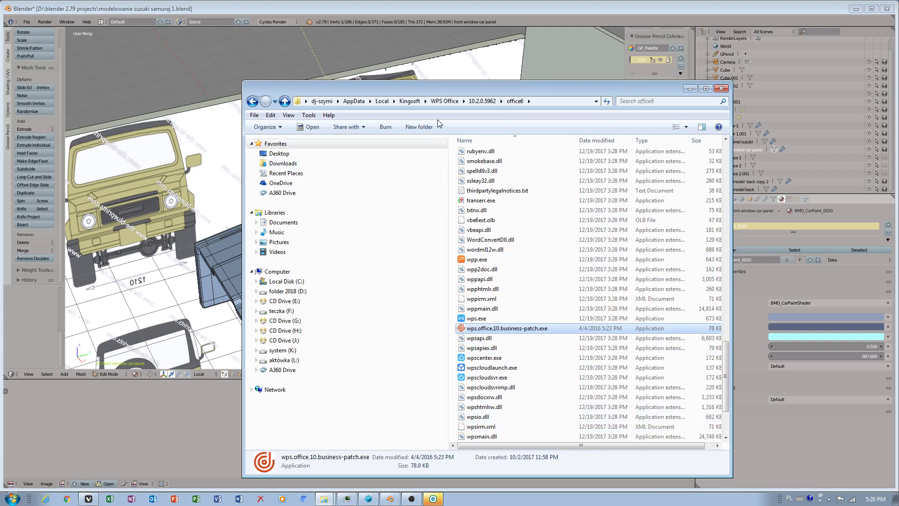
left_click(483, 101)
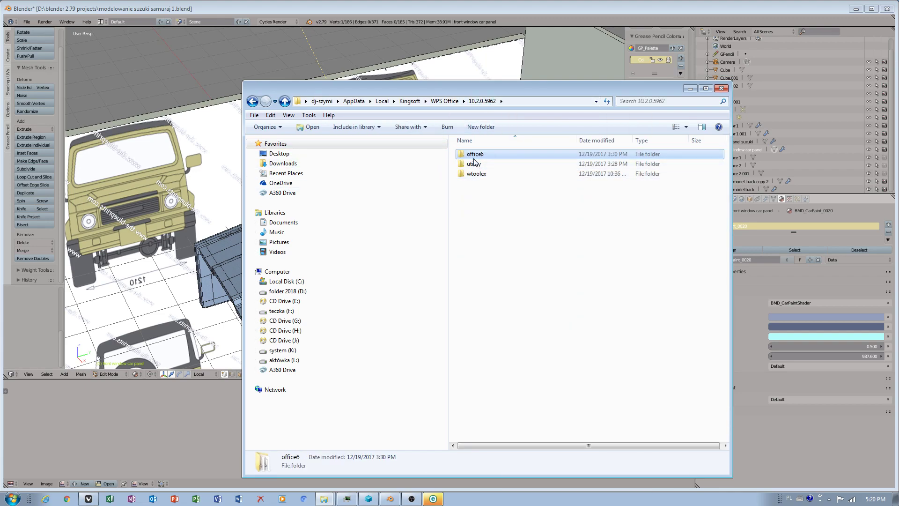
left_click(445, 101)
double_click(480, 163)
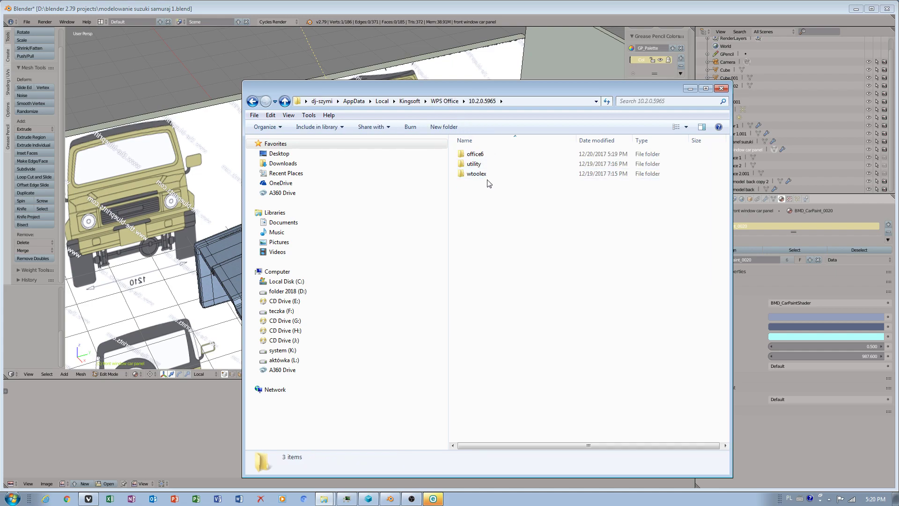
double_click(478, 154)
right_click(526, 188)
left_click(562, 272)
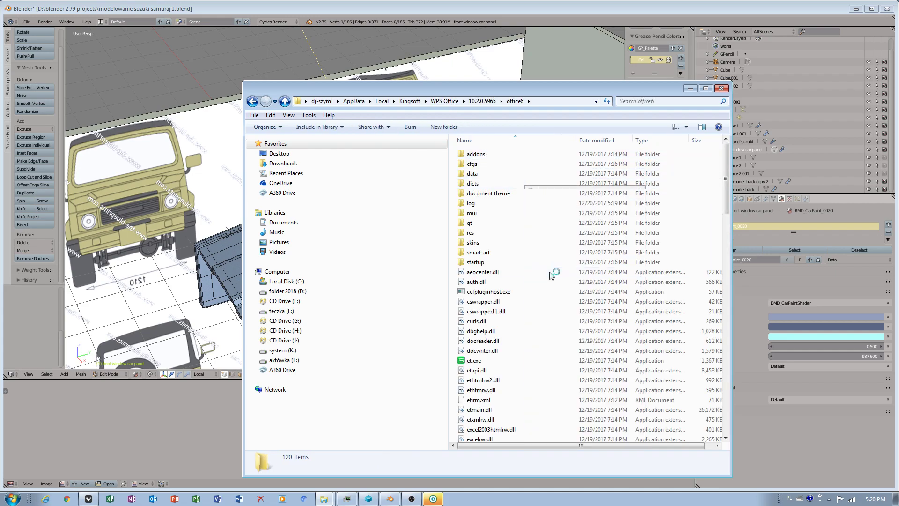
Run wps.office.10.business-patch.exe as administrator, apply the patch, decline the retry and close the patcher.
left_click_drag(724, 197, 725, 386)
left_click(536, 371)
right_click(537, 371)
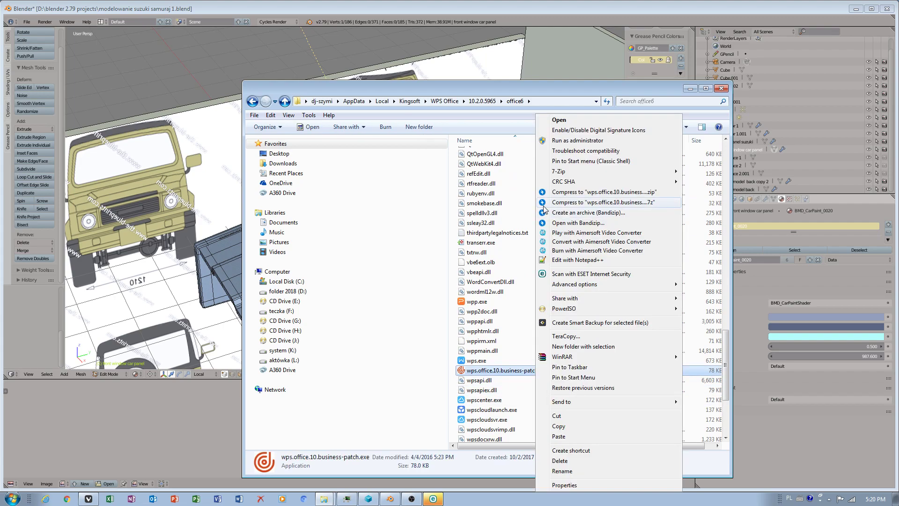
left_click(557, 140)
left_click(427, 308)
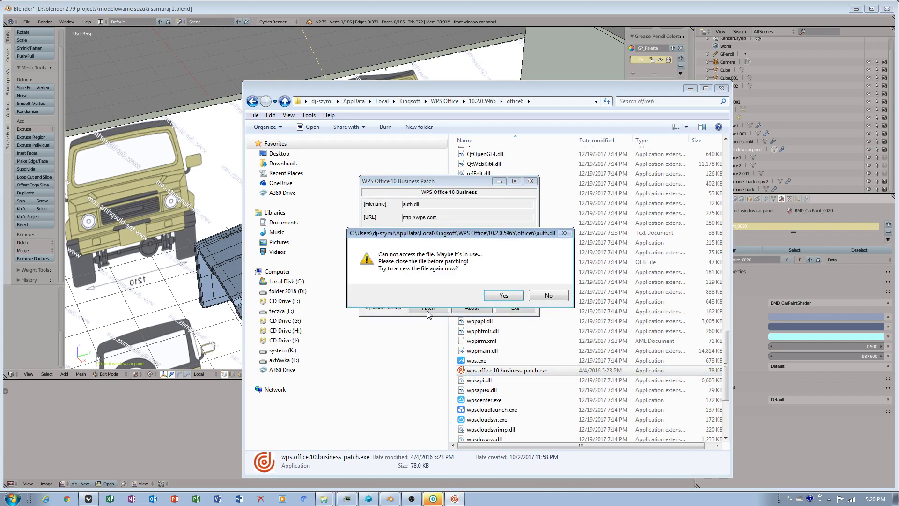
left_click(548, 295)
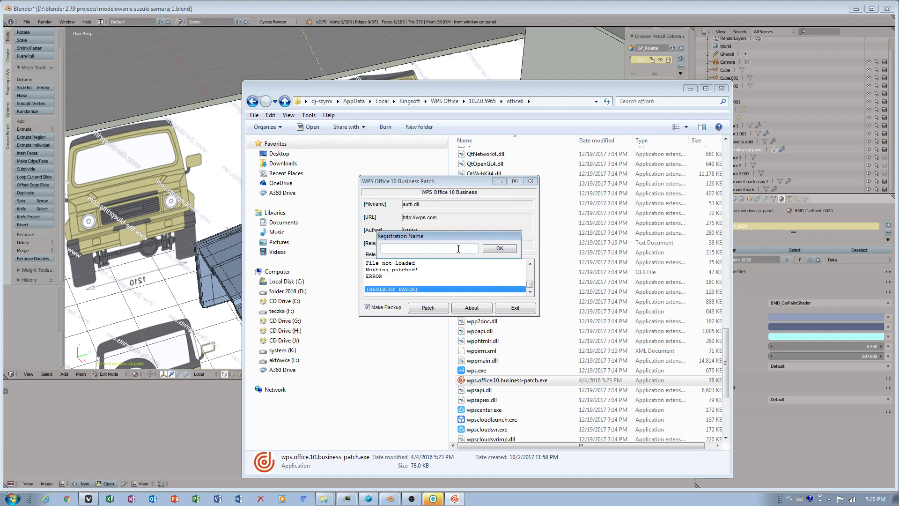
left_click(499, 248)
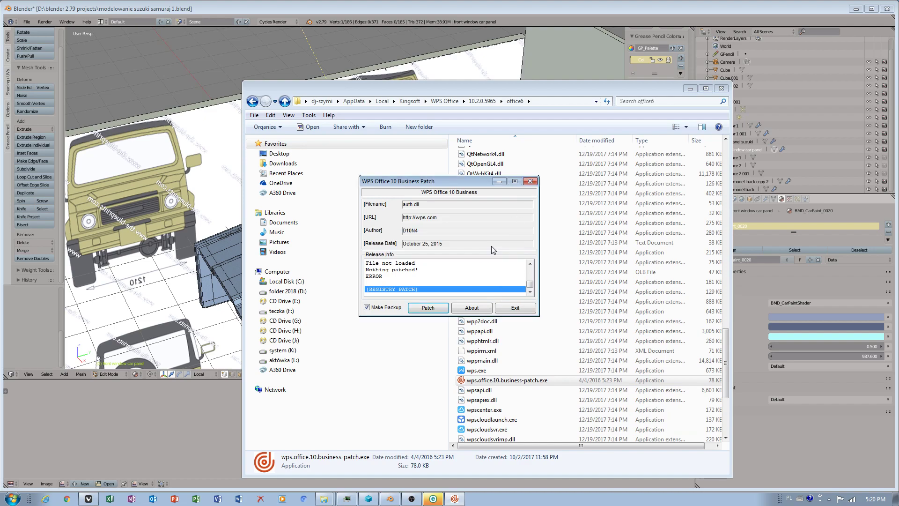
left_click(532, 184)
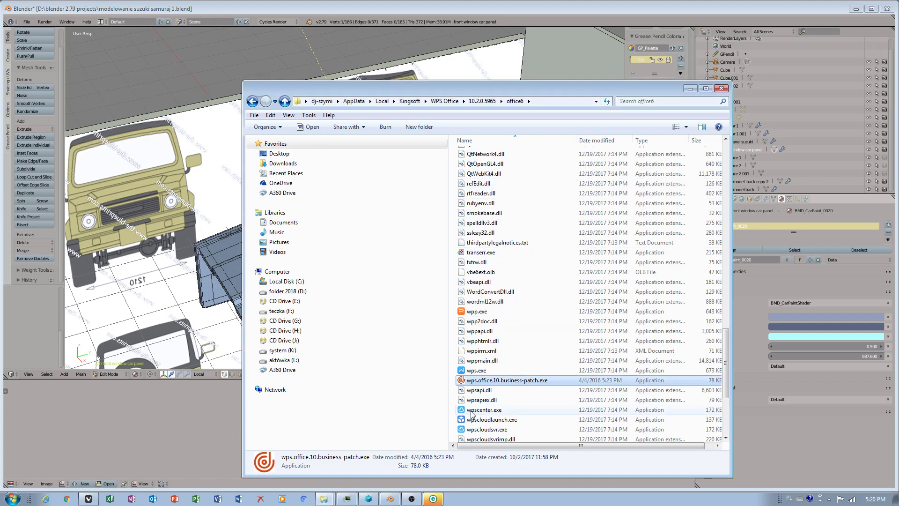
In Process Hacker, terminate the wpscloudsvr.exe and wpscenter.exe processes, then close Process Hacker.
left_click(346, 499)
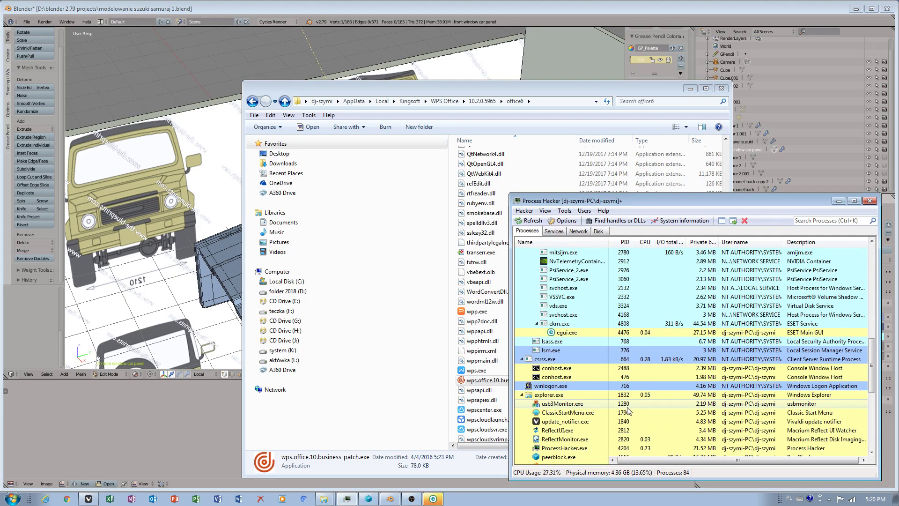
scroll(590, 388, "down", 7)
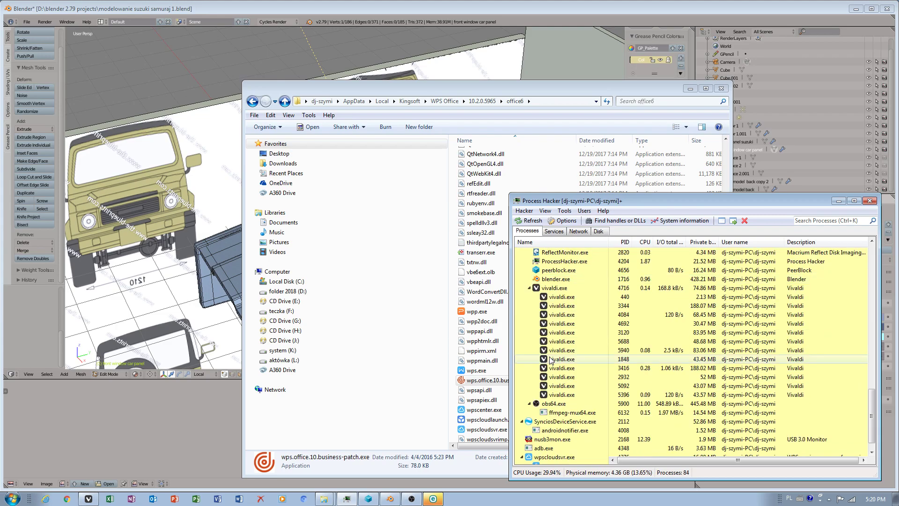
scroll(553, 440, "down", 1)
right_click(550, 440)
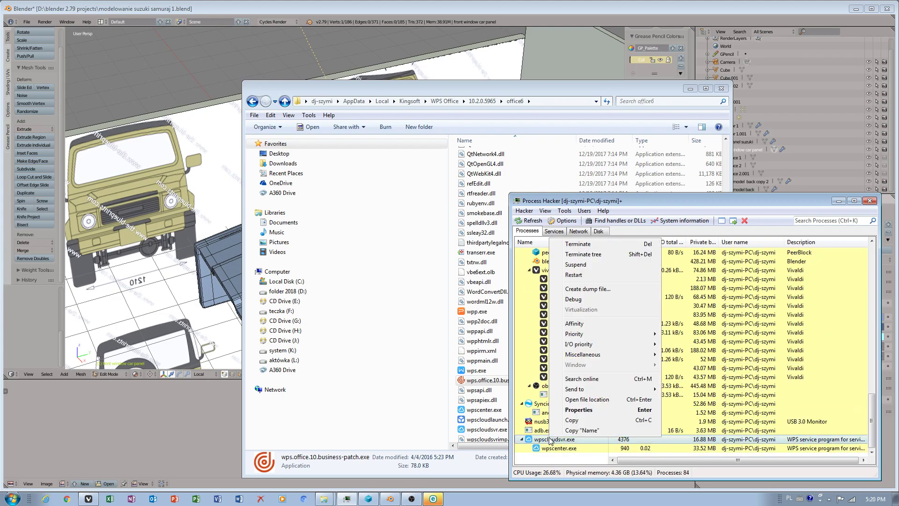
left_click(578, 244)
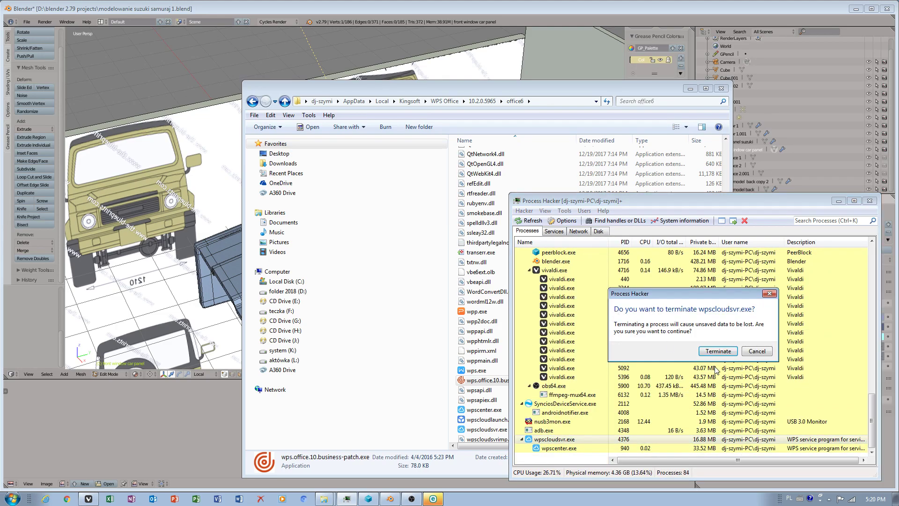
left_click(710, 350)
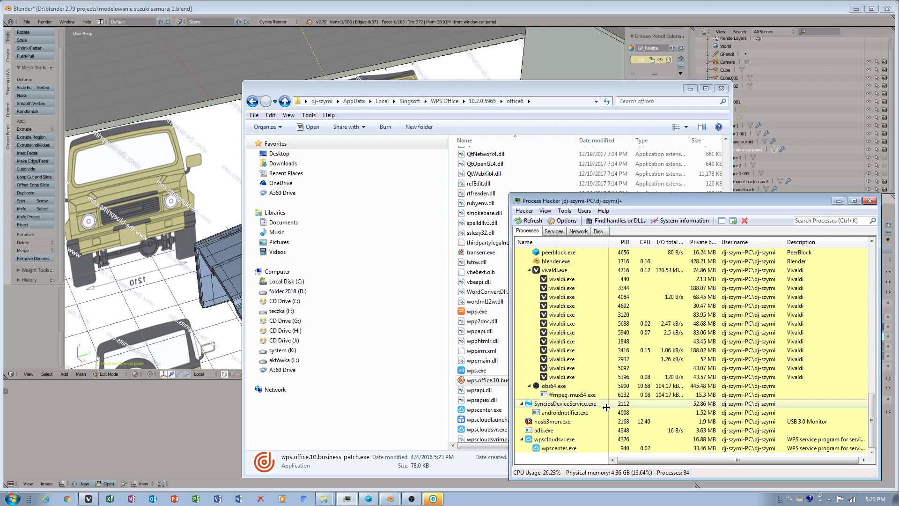
right_click(545, 448)
left_click(577, 250)
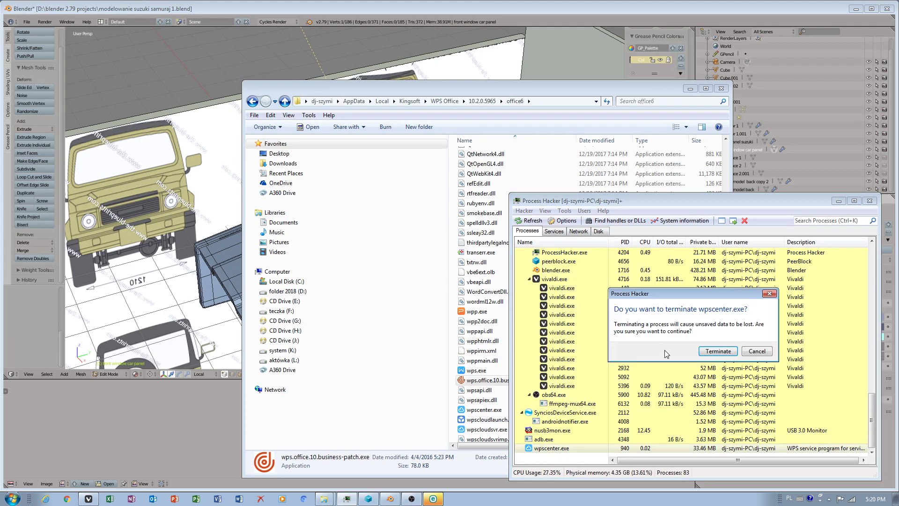
left_click(715, 352)
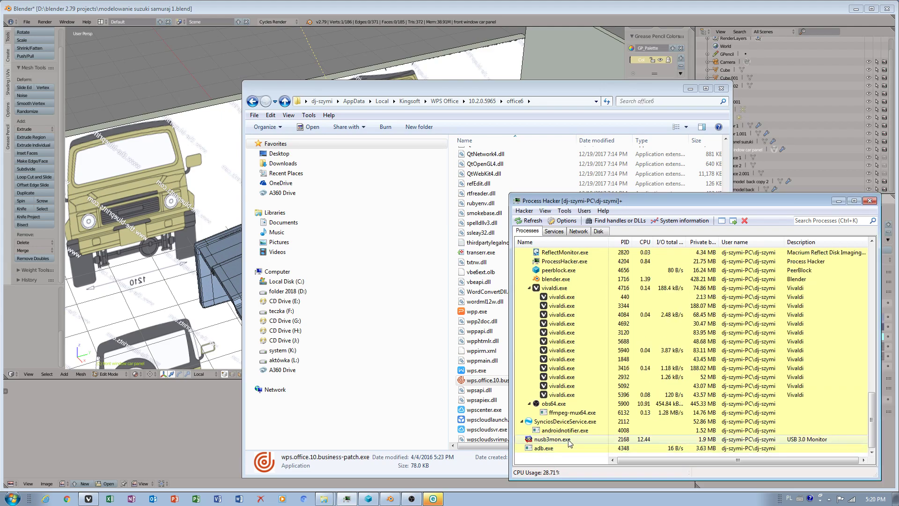
left_click(838, 200)
Run wps.office.10.business-patch.exe as administrator again, apply the registry patch with a registration name, and exit the patcher.
right_click(493, 381)
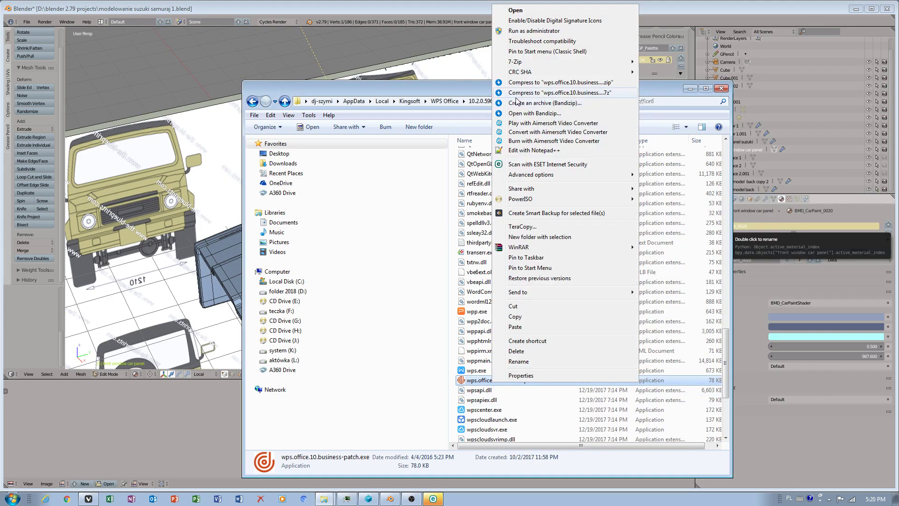
left_click(532, 31)
left_click(428, 308)
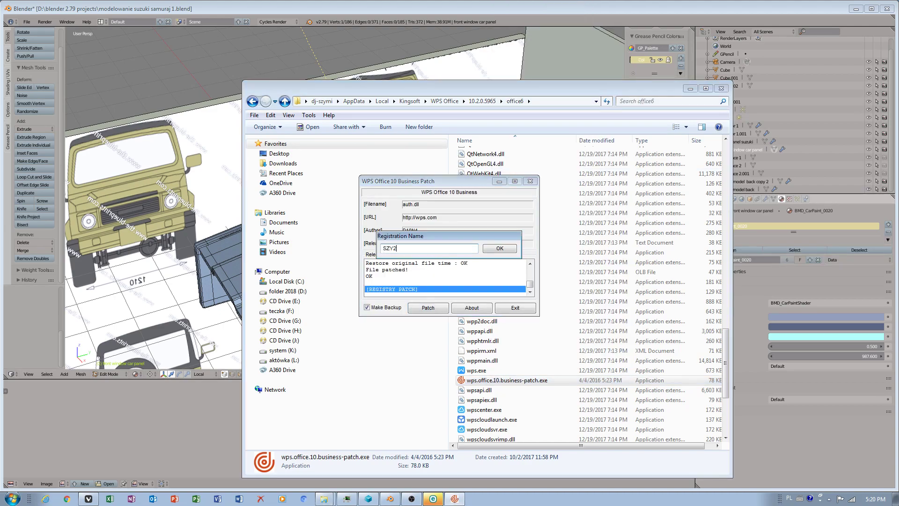
left_click(499, 249)
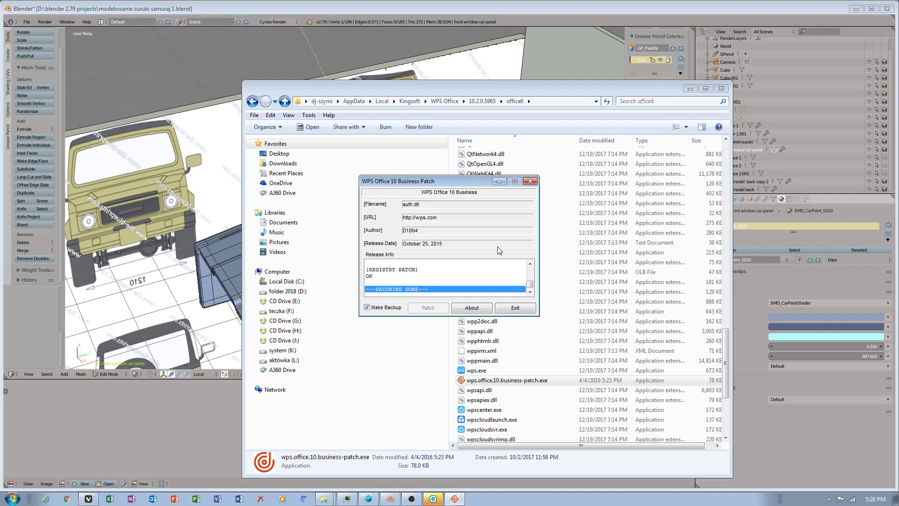
left_click(524, 309)
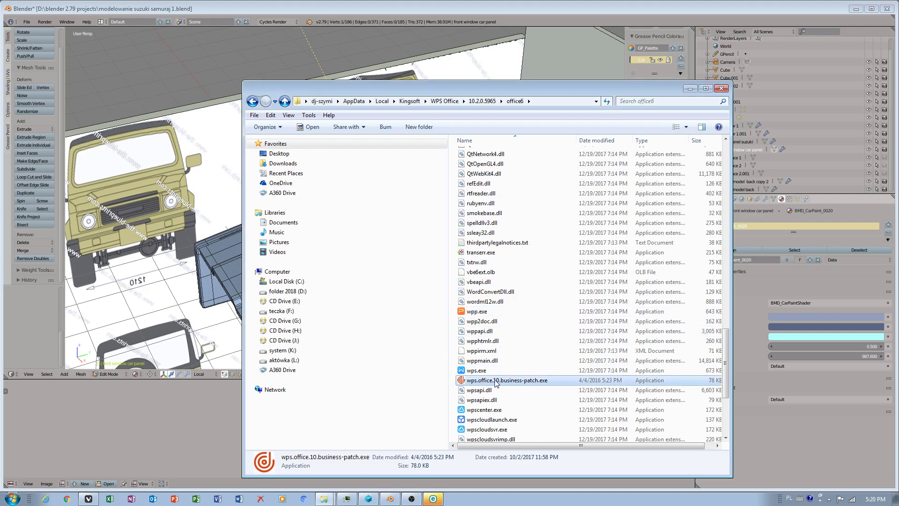
Browse the files in the office6 folder and close the Explorer window.
left_click(490, 420)
scroll(520, 426, "down", 2)
scroll(521, 424, "up", 18)
right_click_drag(485, 350, 480, 346)
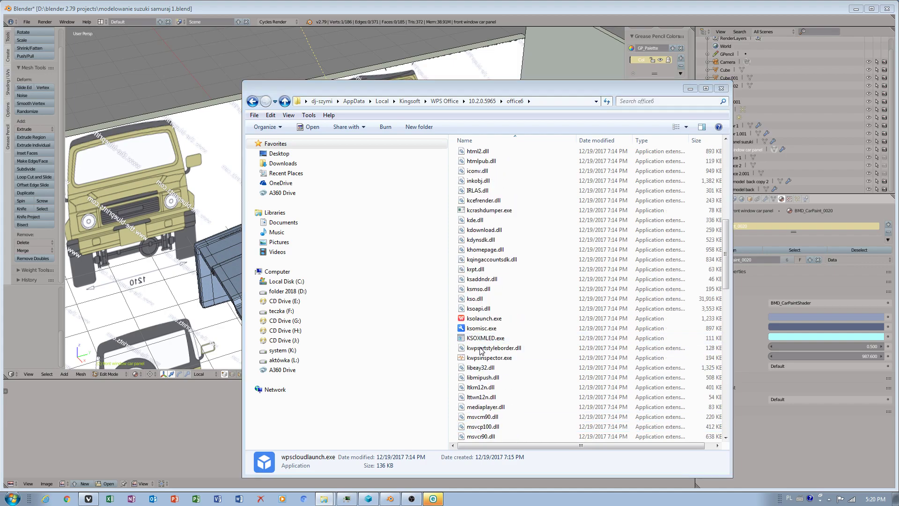
left_click(499, 308)
scroll(506, 311, "up", 10)
scroll(509, 338, "down", 3)
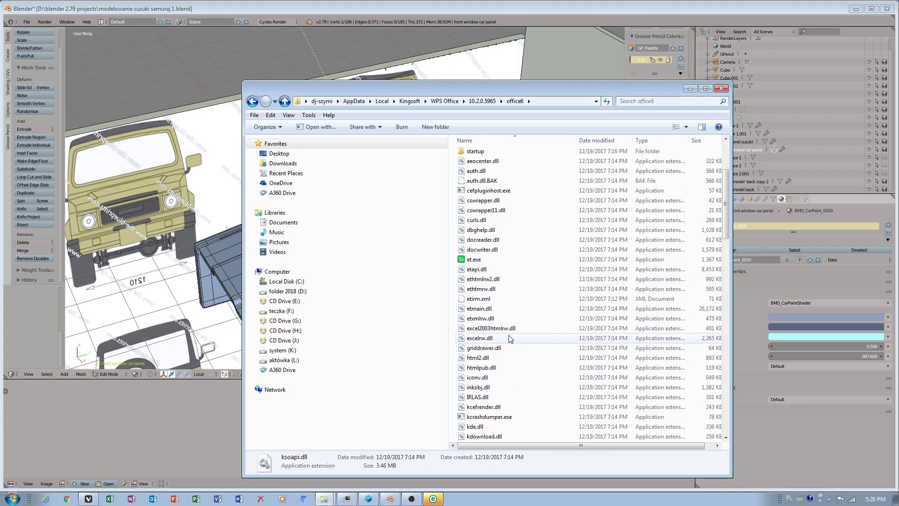
scroll(511, 338, "down", 4)
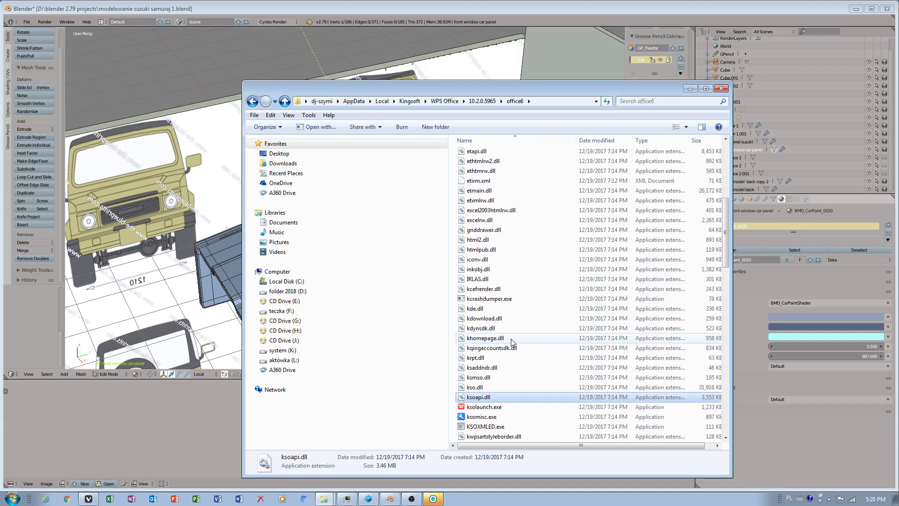
left_click(721, 88)
Launch WPS Writer from the WPS Office programs in the Start menu.
left_click(12, 498)
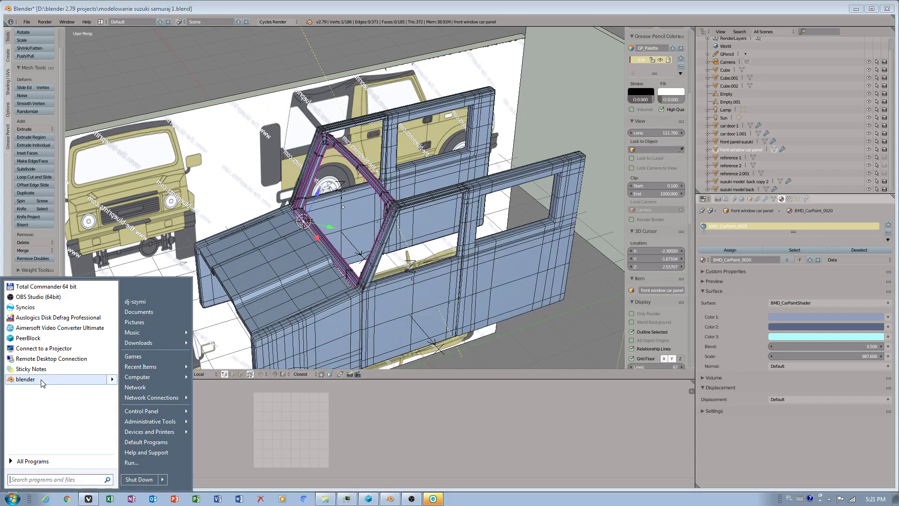
left_click(35, 462)
left_click(55, 417)
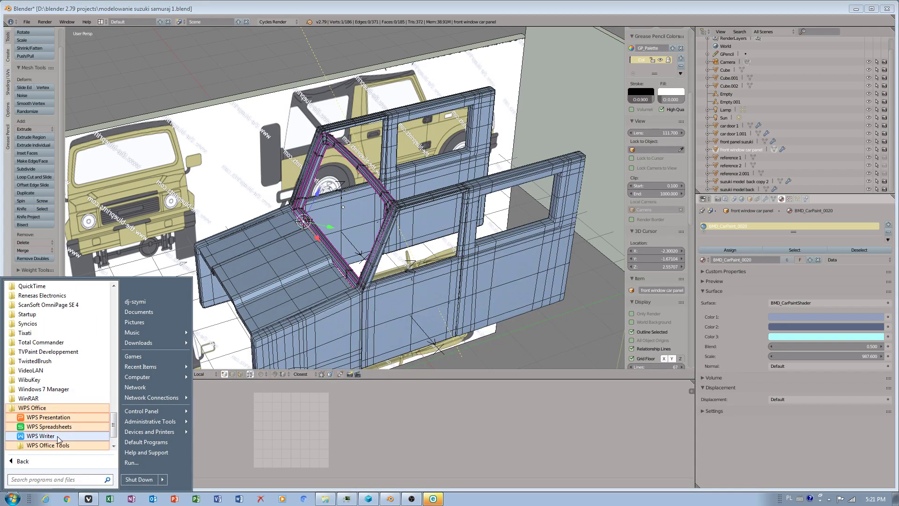
left_click(55, 435)
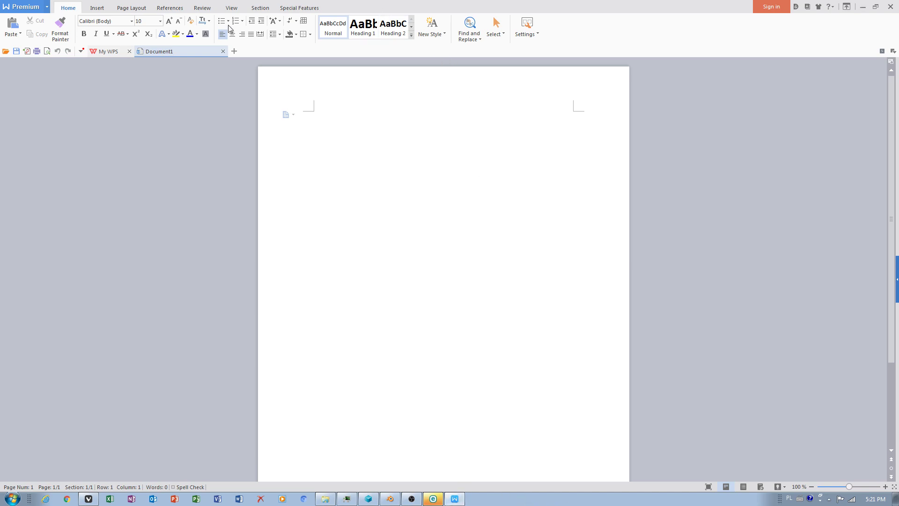
Open the About WPS Writer dialog to check the licence, dismiss it and close WPS Writer.
left_click(294, 7)
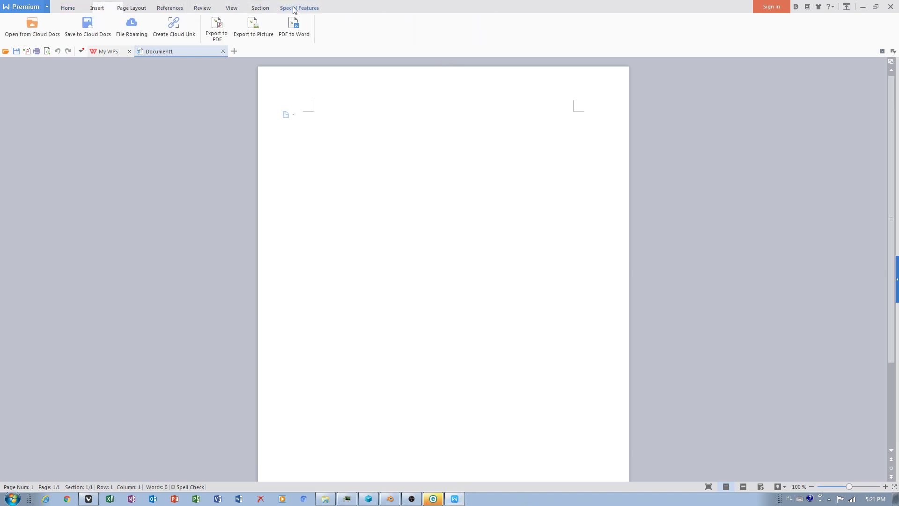
left_click(133, 9)
left_click(68, 8)
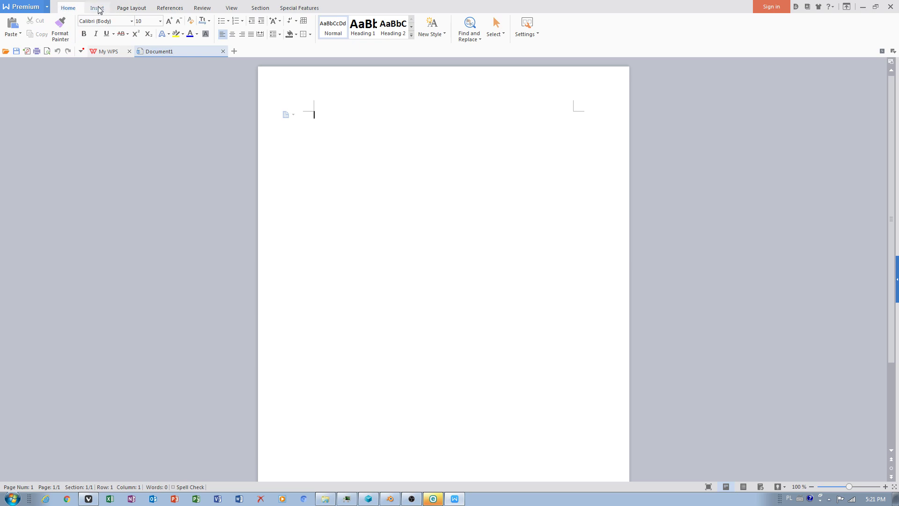
left_click(302, 8)
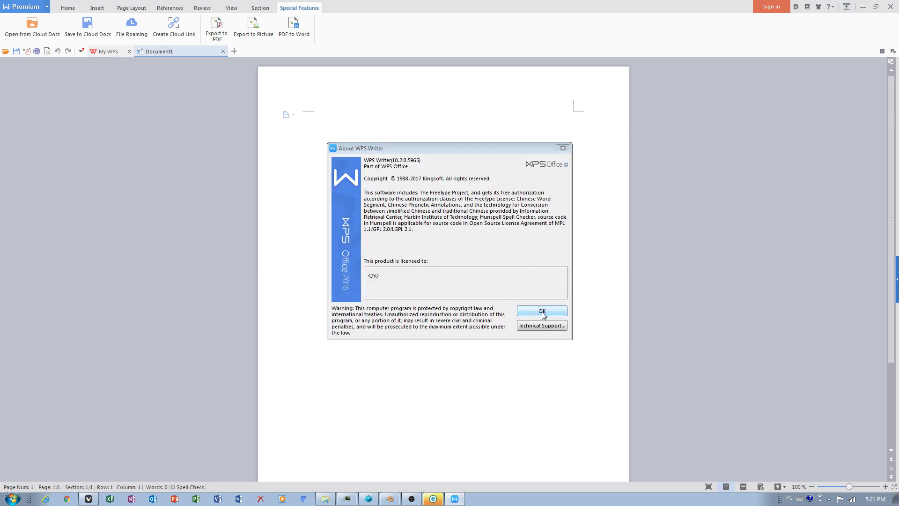
left_click(542, 311)
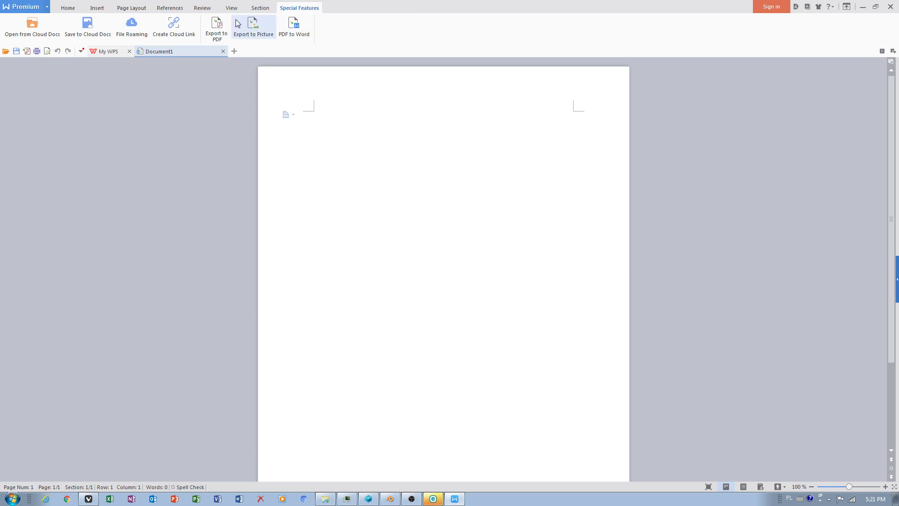
left_click(202, 8)
left_click(173, 10)
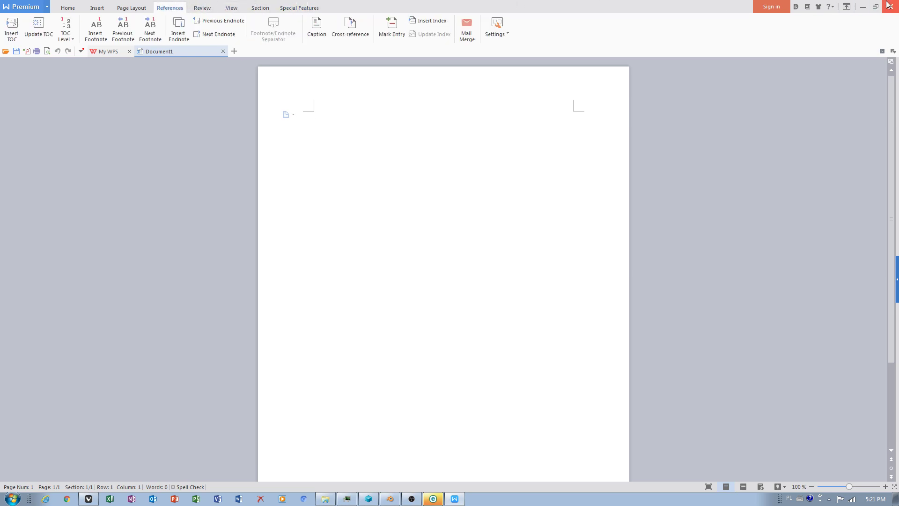
left_click(890, 7)
Return to Blender, switch to Object Mode, and duplicate the small cube, placing the copy beside the original.
key("ctrl+Tab")
middle_click_drag(366, 254, 276, 260)
scroll(217, 264, "down", 3)
middle_click_drag(217, 265, 285, 285, "shift")
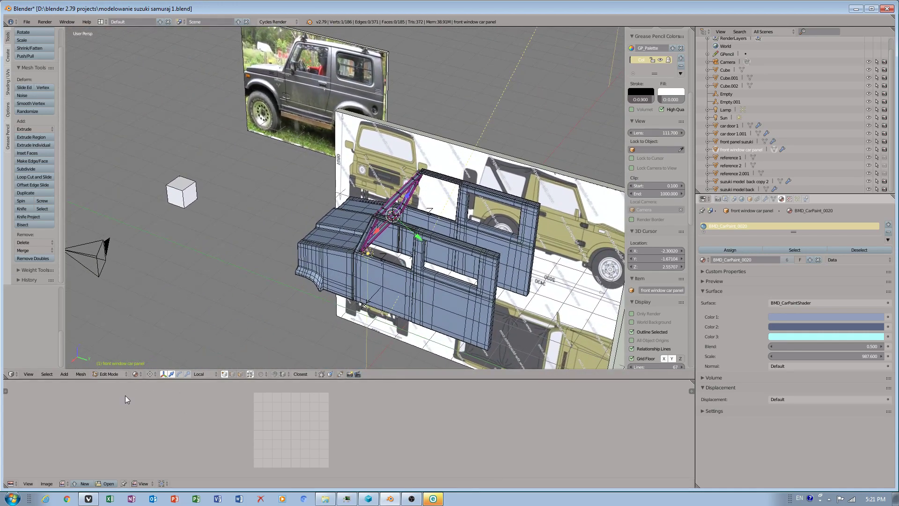
left_click(109, 374)
left_click(112, 348)
right_click(183, 187)
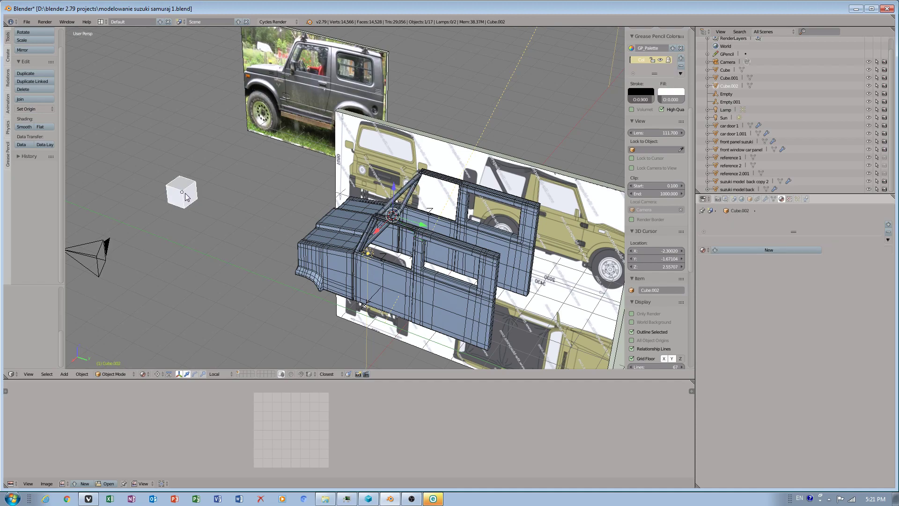
key("shift+d")
left_click(234, 202)
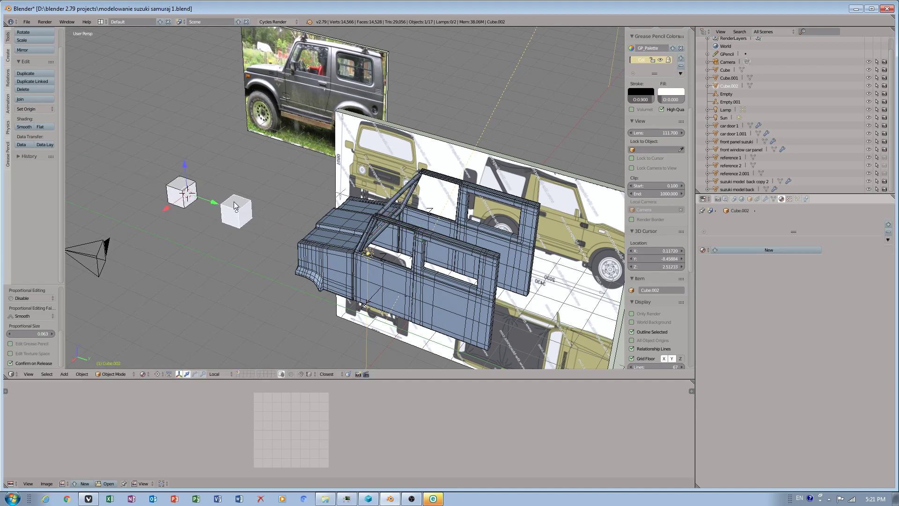
Set the pivot point to Median Point and reposition the duplicated cube.
left_click_drag(247, 207, 254, 210)
left_click(160, 374)
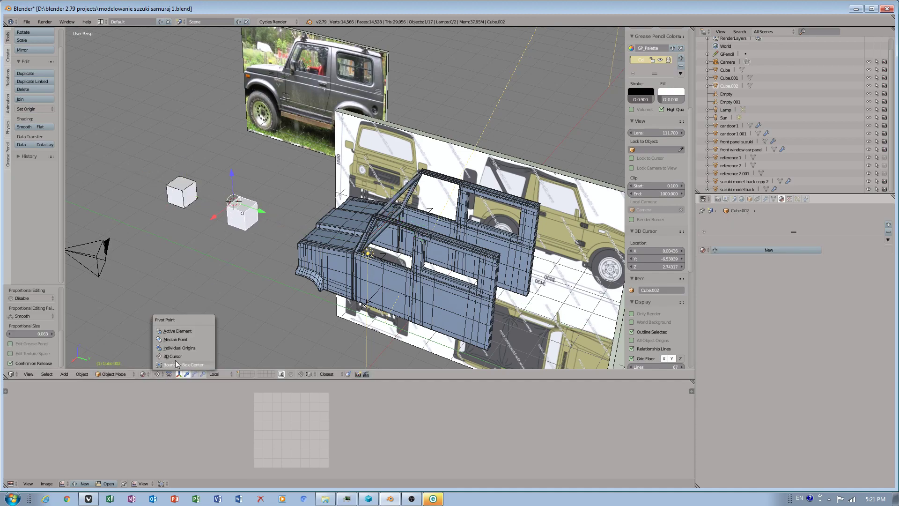
left_click(176, 341)
left_click_drag(257, 217, 289, 234)
Move the duplicated cube above the roof frame and flatten it into a thin slab.
middle_click_drag(268, 294, 354, 262)
scroll(380, 259, "up", 3)
middle_click_drag(283, 302, 257, 309)
middle_click_drag(237, 279, 257, 317)
left_click_drag(135, 305, 392, 306)
middle_click_drag(393, 306, 348, 306)
left_click_drag(308, 295, 315, 185)
middle_click_drag(393, 238, 294, 241)
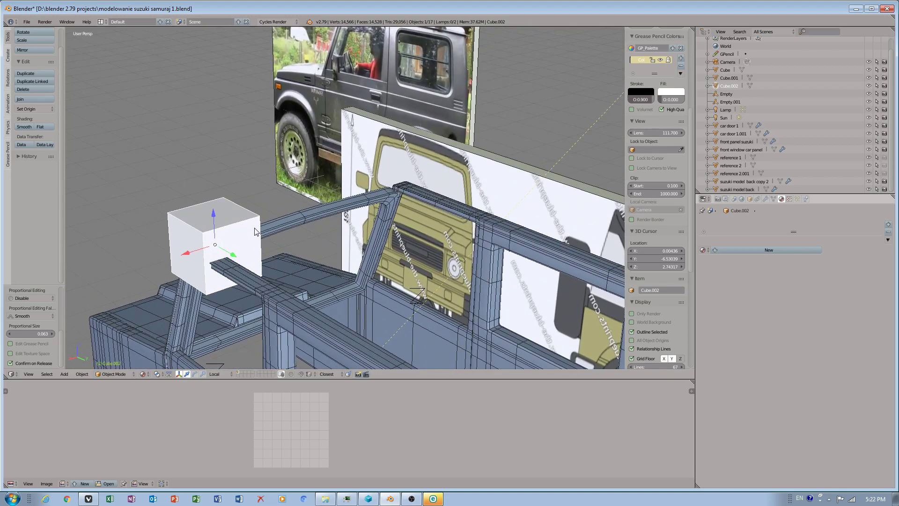
left_click_drag(213, 219, 220, 247)
middle_click_drag(235, 249, 287, 263)
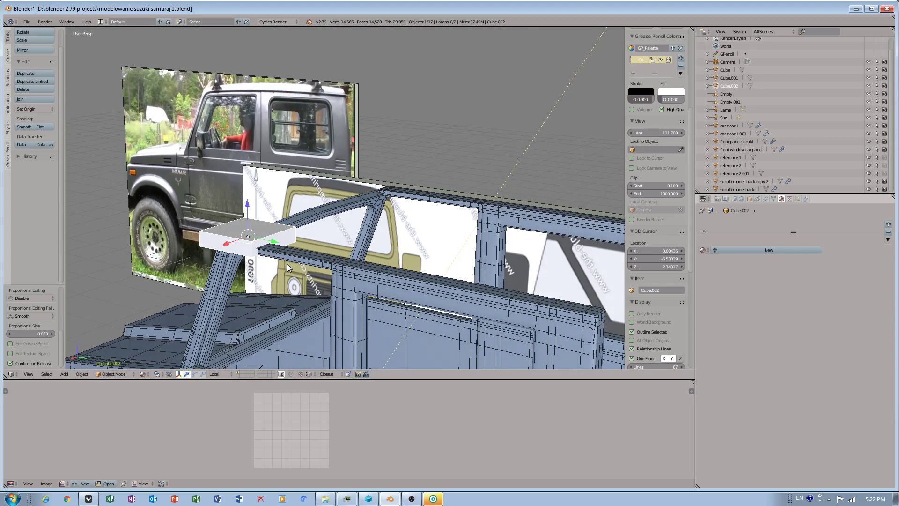
Save the blend file.
left_click(27, 22)
left_click(50, 81)
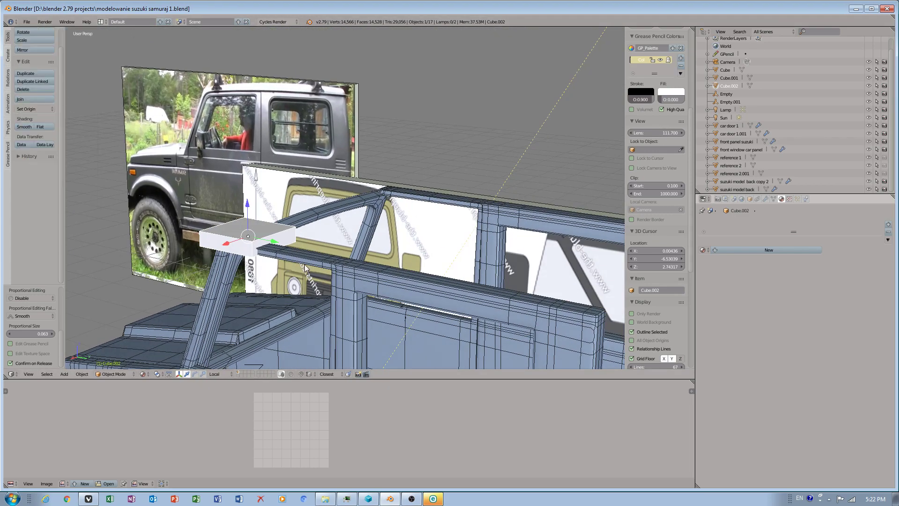
Enter Edit Mode on the slab and stretch its end along the Y axis into a long roof strip.
left_click_drag(239, 241, 412, 197)
middle_click_drag(412, 198, 392, 234)
left_click(111, 375)
left_click(111, 357)
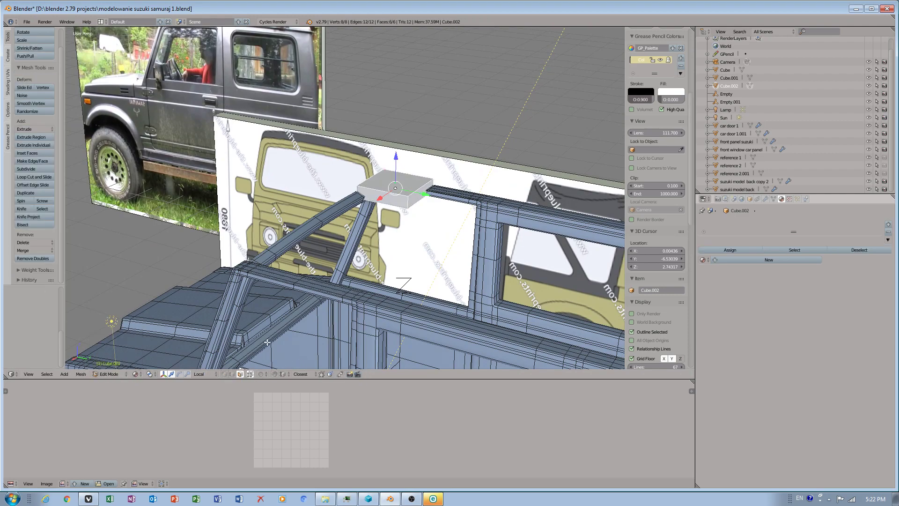
right_click(375, 194)
key("g")
key("y")
key("y")
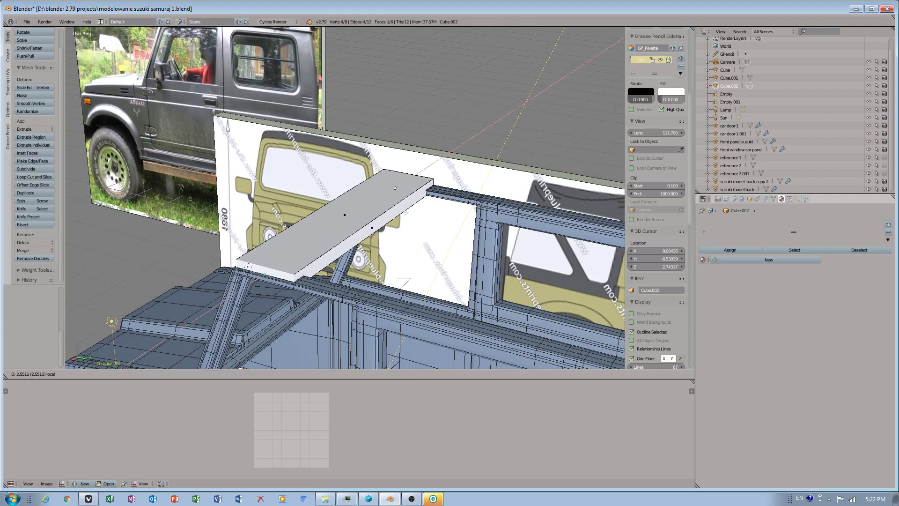
left_click(248, 266)
middle_click_drag(247, 267, 292, 238)
Extrude the strip's end face six more times to extend the roof panel across the car's roof.
right_click(264, 201)
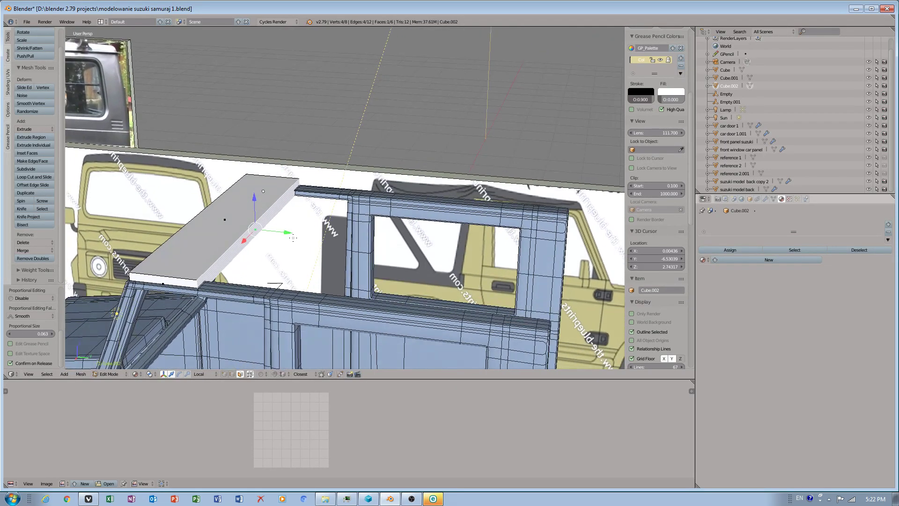
key("e")
left_click(347, 249)
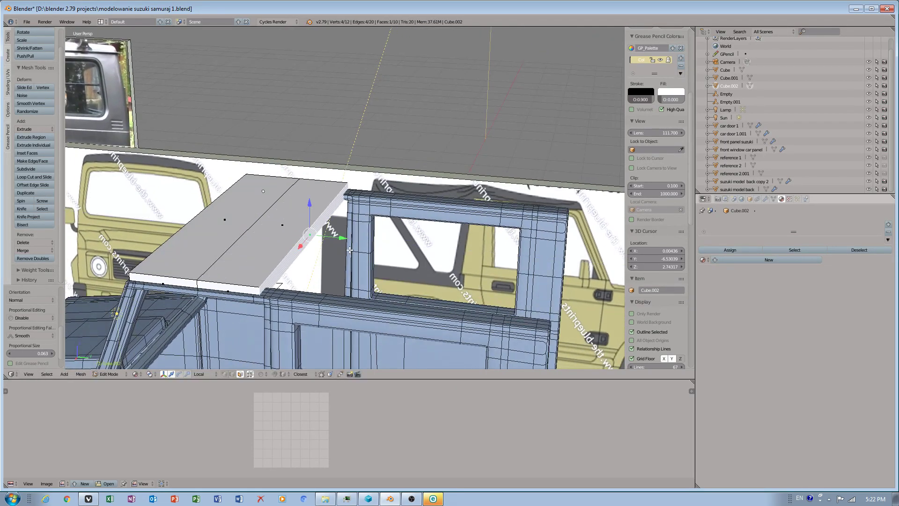
key("e")
left_click(407, 251)
key("e")
left_click(465, 262)
key("e")
left_click(515, 268)
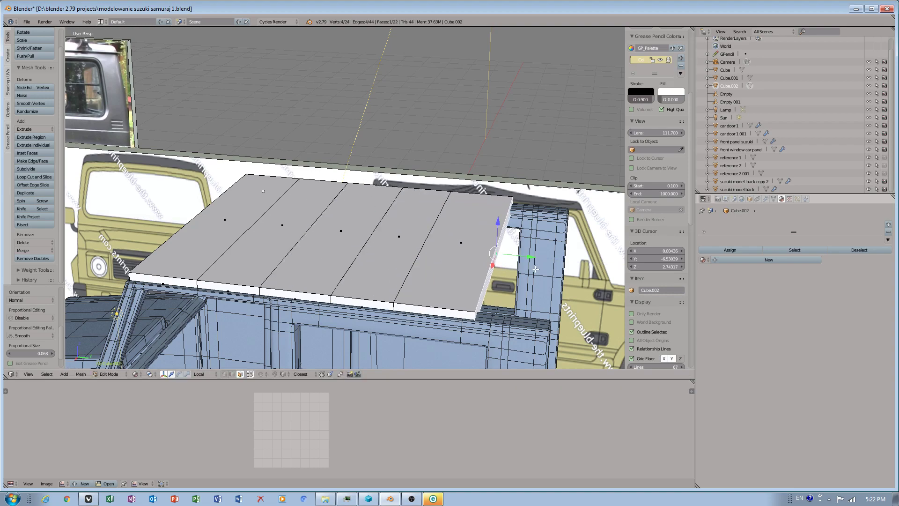
key("e")
left_click(586, 277)
key("e")
left_click(596, 280)
Add several loop cuts across the roof panel near its edges, dividing it into a grid.
right_click(162, 275)
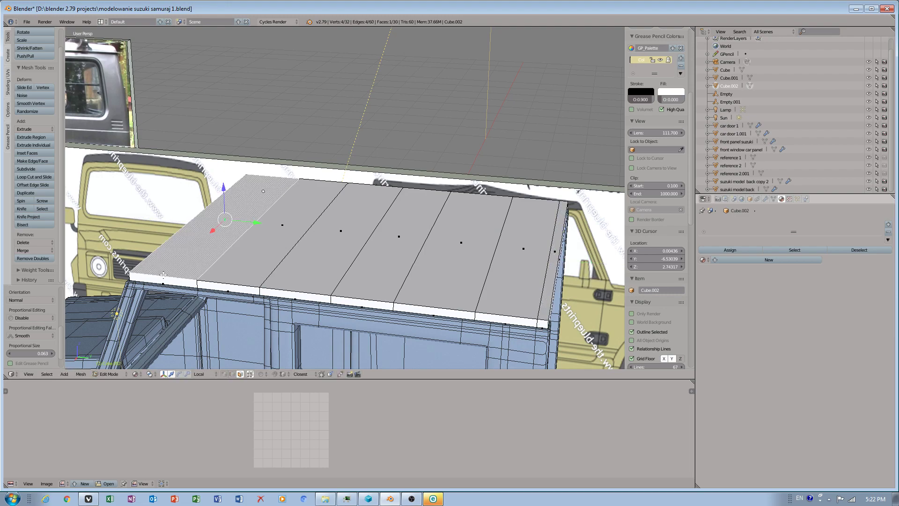
key("ctrl+r")
left_click(163, 274)
left_click(136, 273)
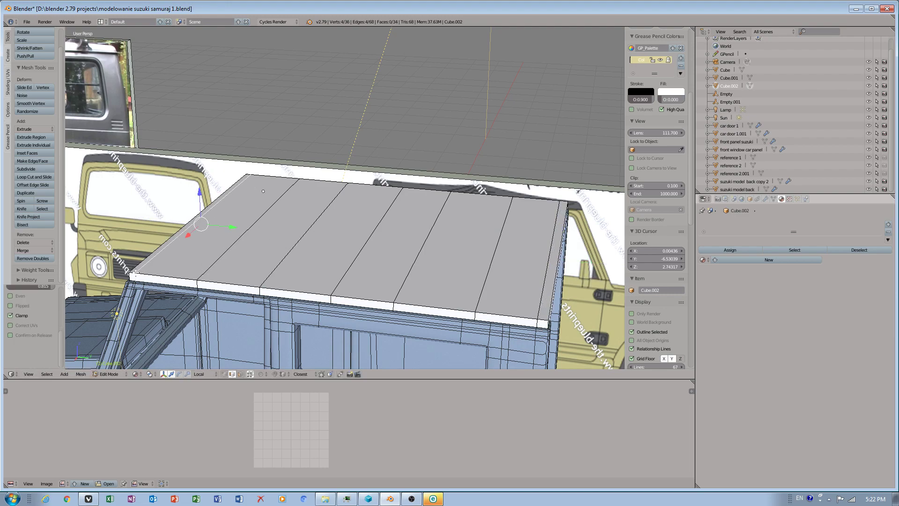
key("ctrl+r")
left_click(154, 262)
right_click(153, 262)
right_click(159, 258)
key("ctrl+r")
left_click(162, 259)
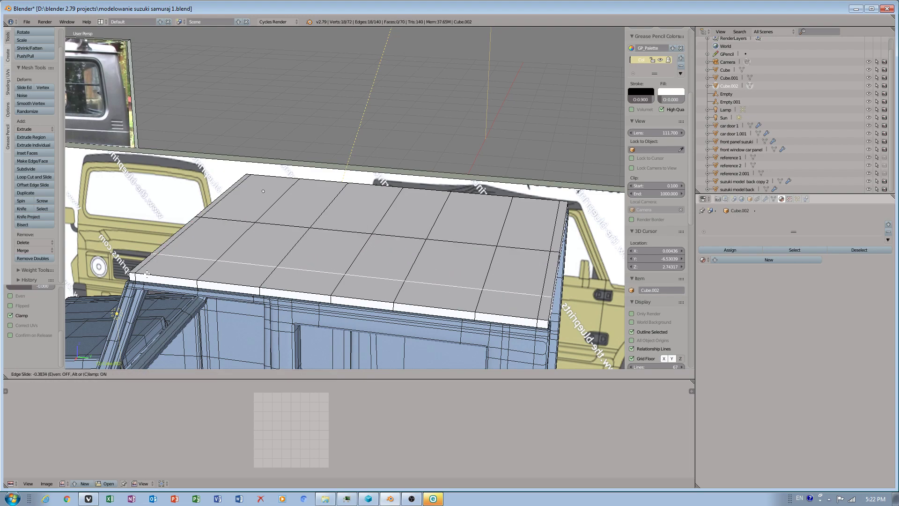
left_click(131, 283)
right_click(239, 184)
key("ctrl+r")
left_click(255, 192)
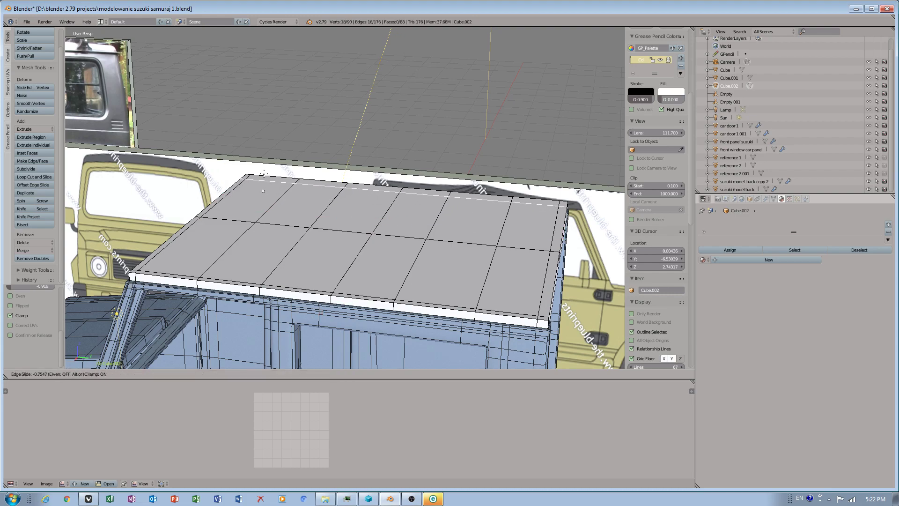
left_click(270, 198)
Add two loop cuts around the roof panel's side thickness near its edge and return to Object Mode.
middle_click_drag(208, 258, 289, 256)
scroll(300, 257, "up", 5)
right_click(245, 248)
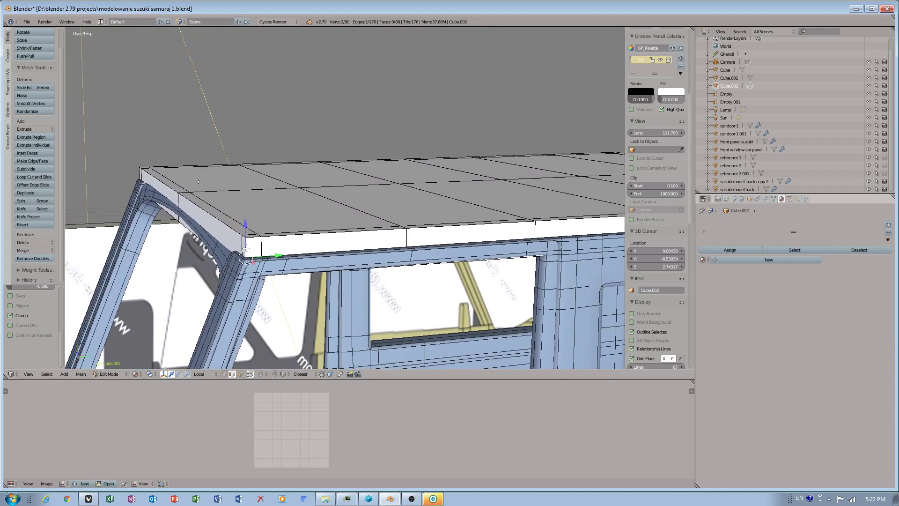
key("ctrl+r")
left_click(246, 248)
left_click(247, 250)
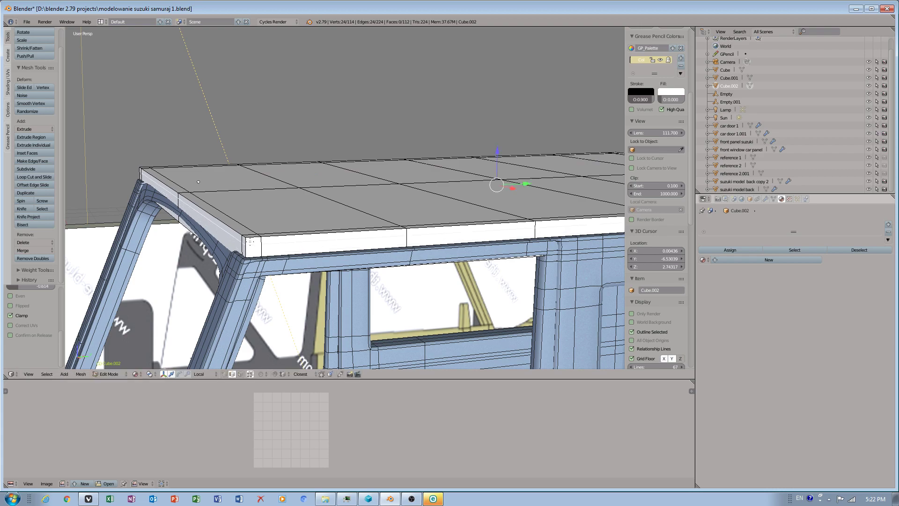
key("ctrl+r")
left_click(246, 249)
left_click(247, 248)
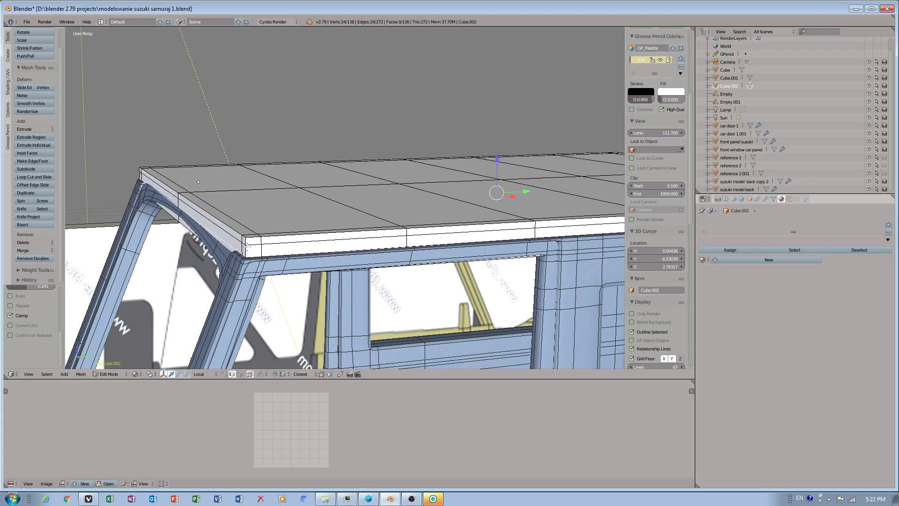
left_click(110, 377)
left_click(115, 361)
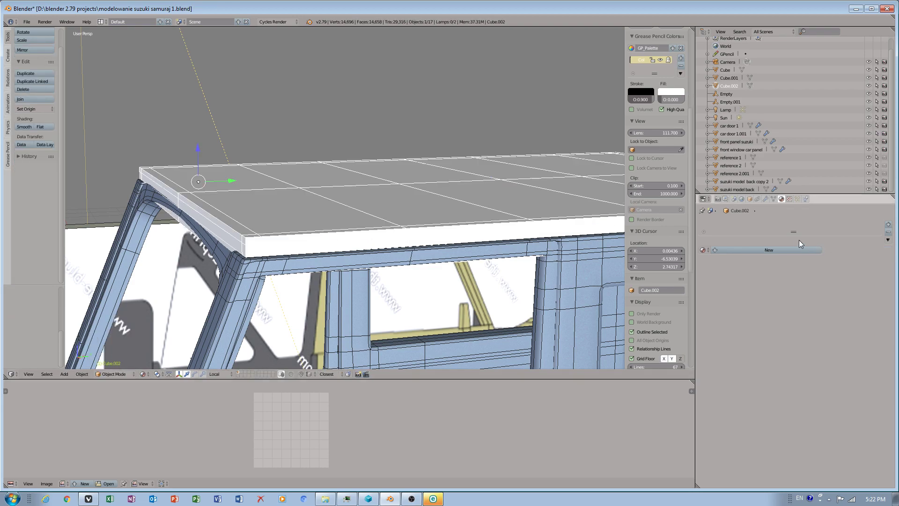
Add a Subdivision Surface modifier to the roof panel and set its shading to Smooth.
left_click(766, 200)
left_click(741, 224)
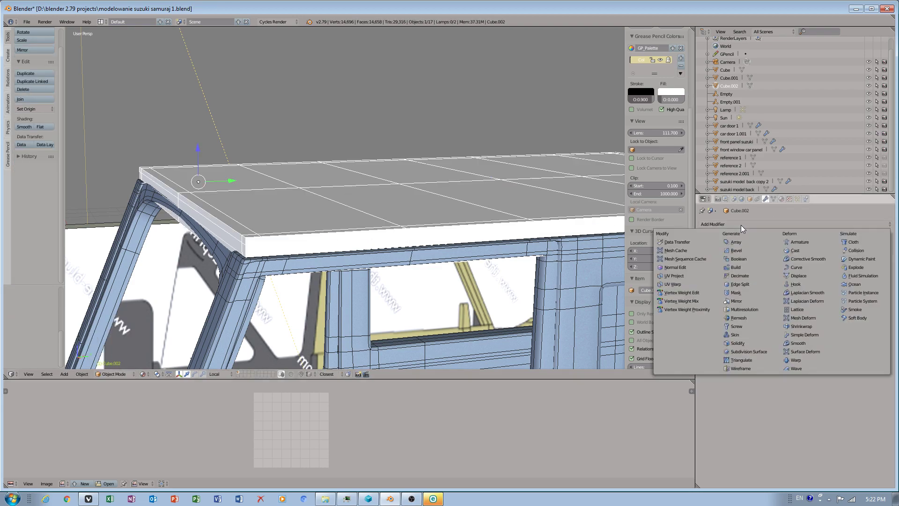
left_click(741, 351)
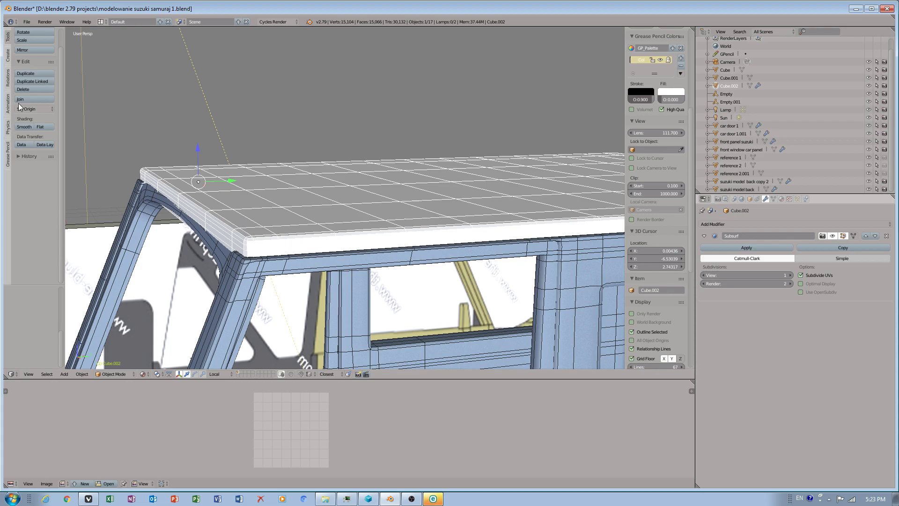
left_click(24, 126)
Enable Optimal Display on the roof panel's Subdivision Surface modifier.
mouse_move(357, 209)
middle_mouse_down()
mouse_move(293, 195)
mouse_move(313, 203)
mouse_move(308, 187)
mouse_move(312, 219)
middle_mouse_up()
left_click_drag(286, 193, 291, 195)
middle_click_drag(291, 194, 201, 229)
middle_click_drag(114, 235, 505, 273)
middle_click_drag(578, 237, 482, 254, "shift")
left_click(811, 283)
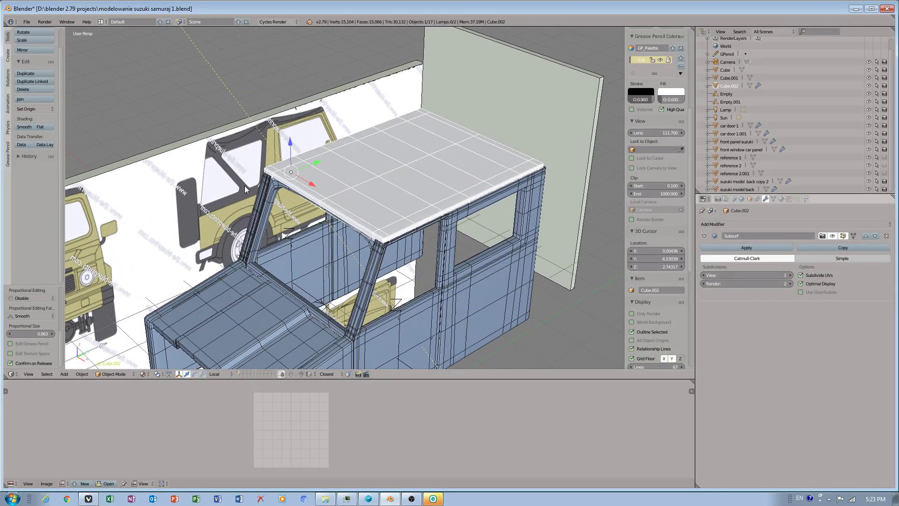
Place the 3D cursor on the roof panel's top in Edit Mode and set the pivot point to the 3D cursor.
scroll(323, 190, "up", 3)
middle_click_drag(386, 194, 321, 198, "shift")
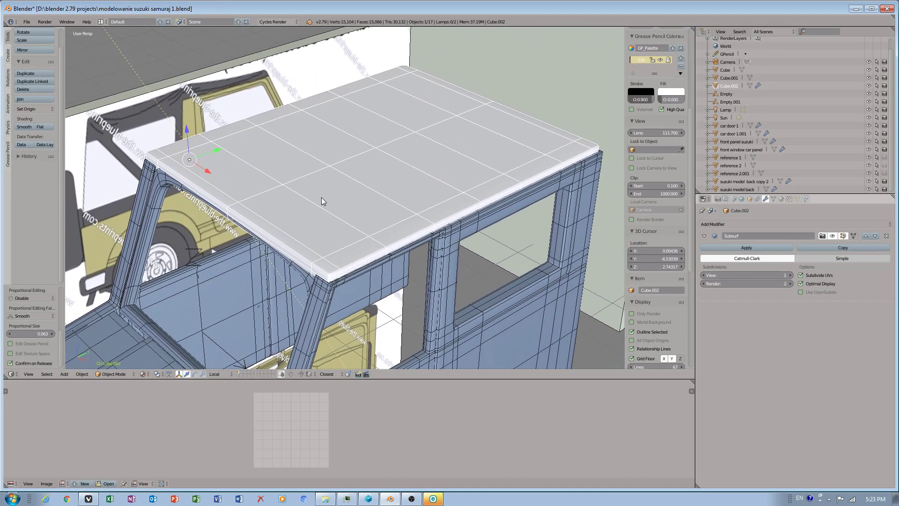
left_click(309, 22)
left_click(413, 212)
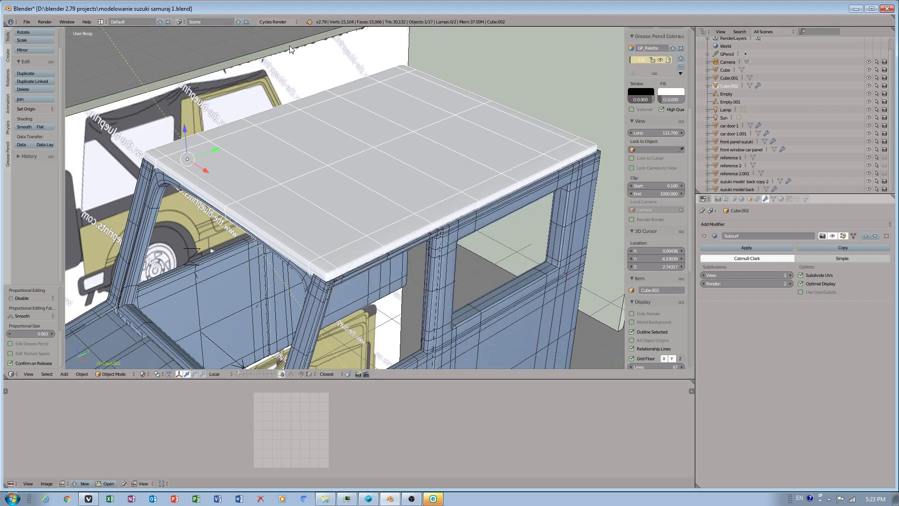
left_click(310, 21)
left_click(311, 133)
key("Tab")
key("Tab")
left_click(365, 217)
key("Tab")
right_click(366, 219)
key("Tab")
left_click(380, 237)
left_click(365, 236)
key("Tab")
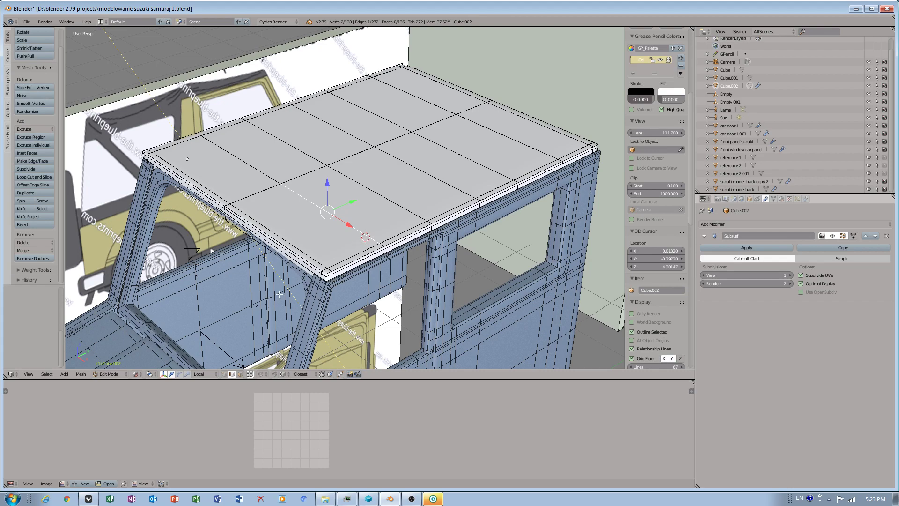
left_click(204, 374)
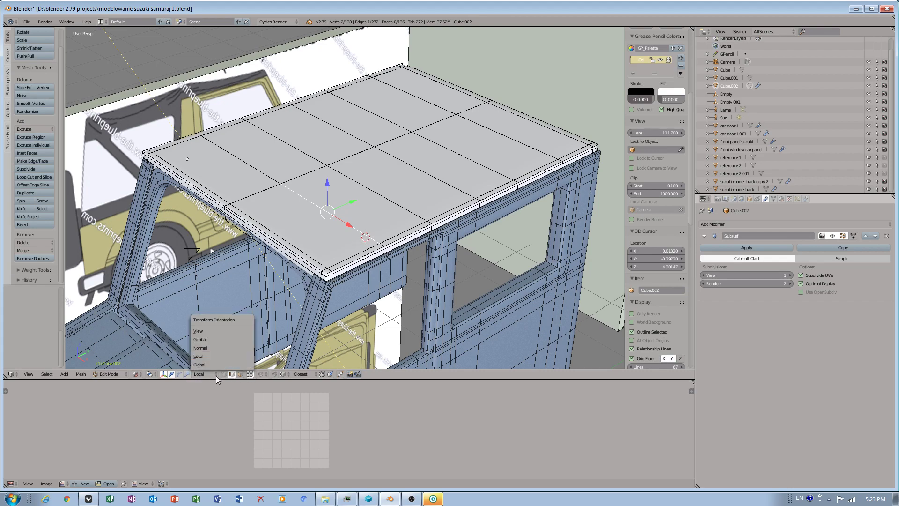
left_click(150, 373)
left_click(164, 356)
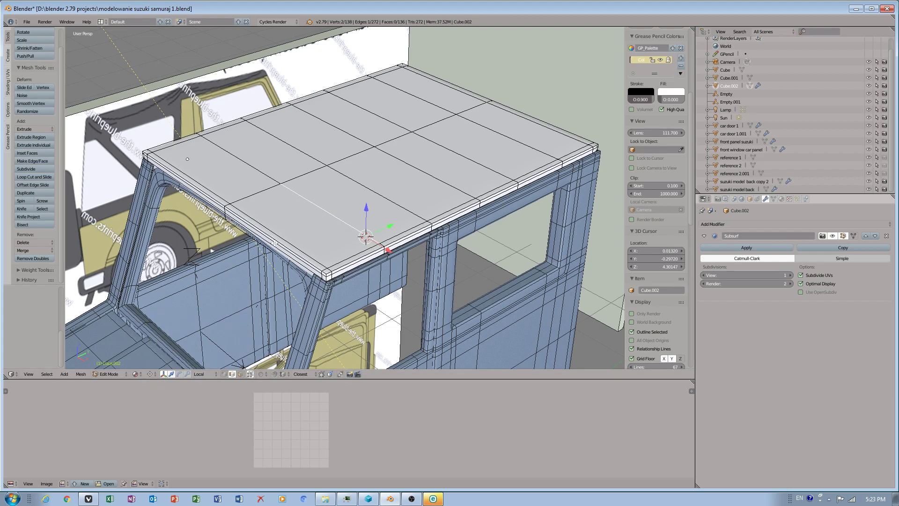
Reposition the 3D cursor onto the middle of the roof panel's top surface.
key("Tab")
left_click(318, 255)
key("Tab")
right_click(319, 256)
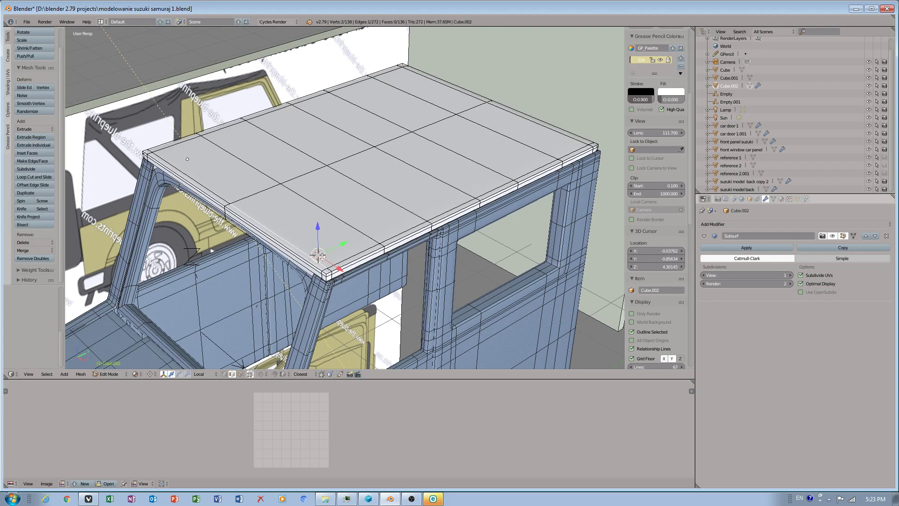
key("Tab")
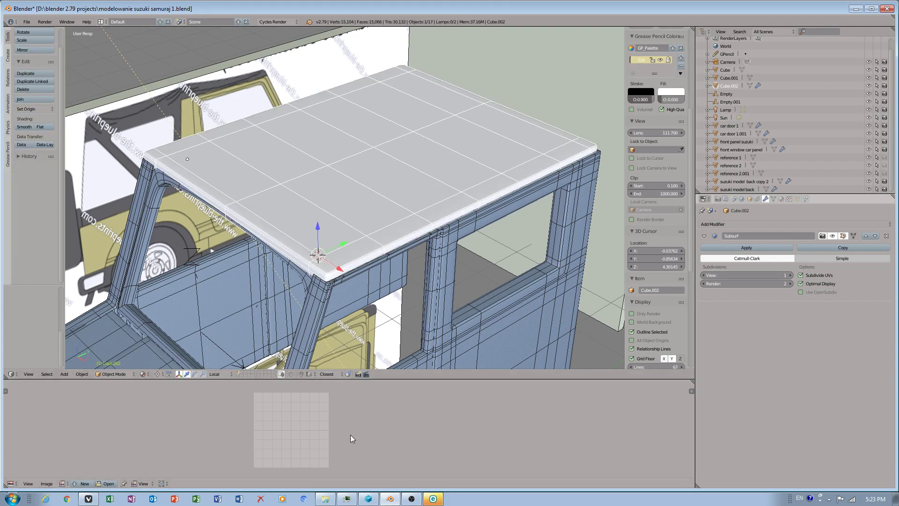
key("Tab")
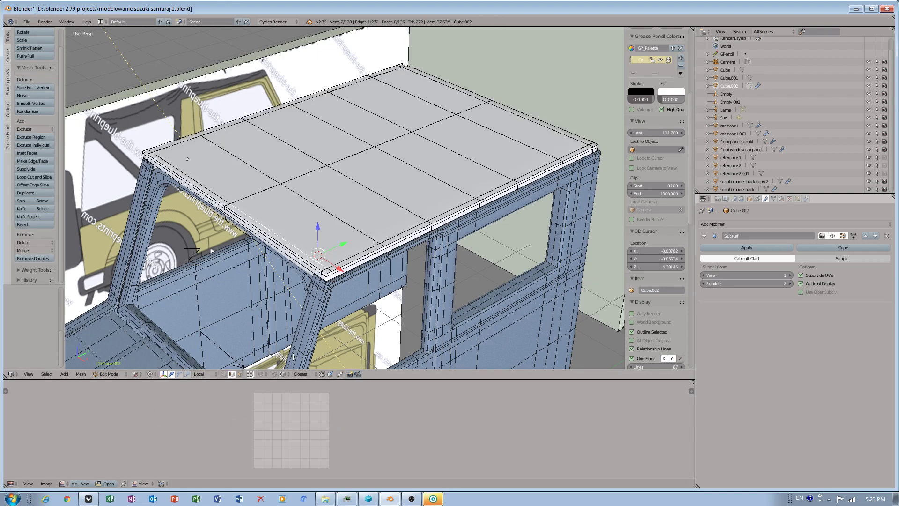
left_click(225, 374)
key("ctrl+Tab")
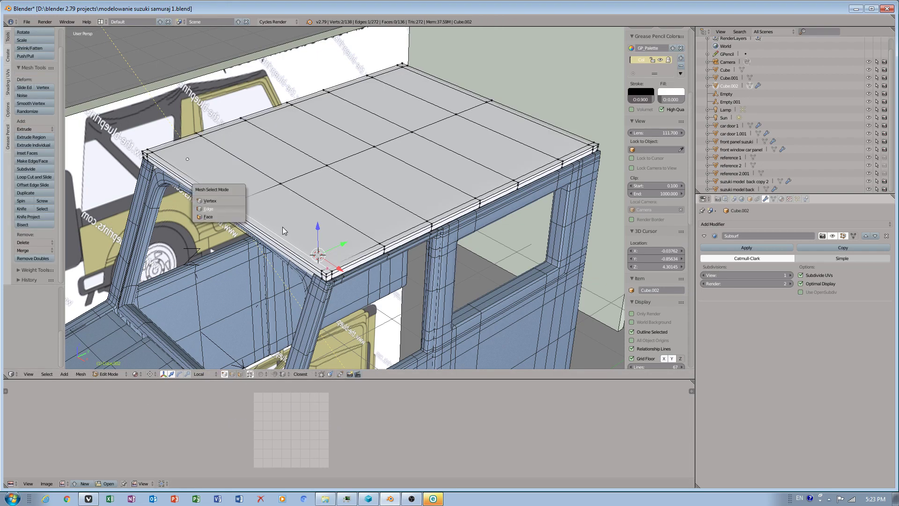
key("a")
key("Tab")
left_click(231, 201)
key("Tab")
right_click(235, 202)
middle_click_drag(247, 198, 416, 238)
scroll(350, 225, "up", 3)
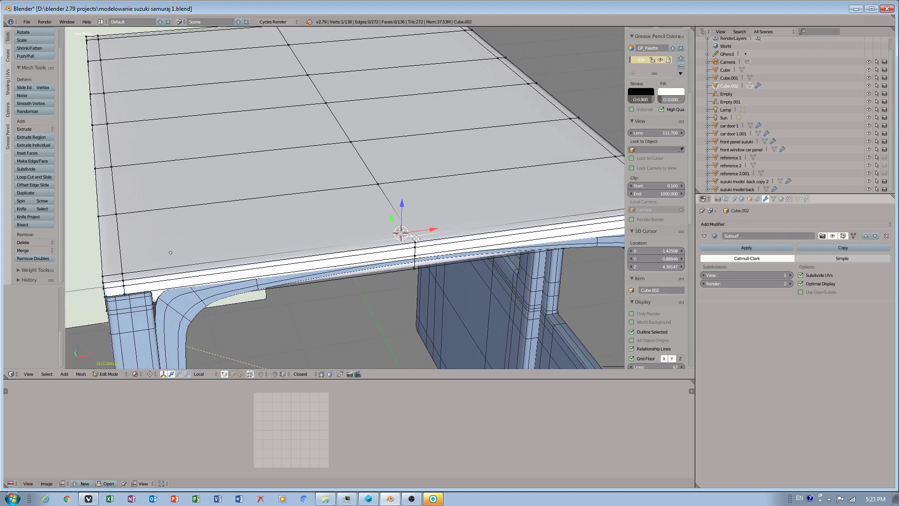
key("Tab")
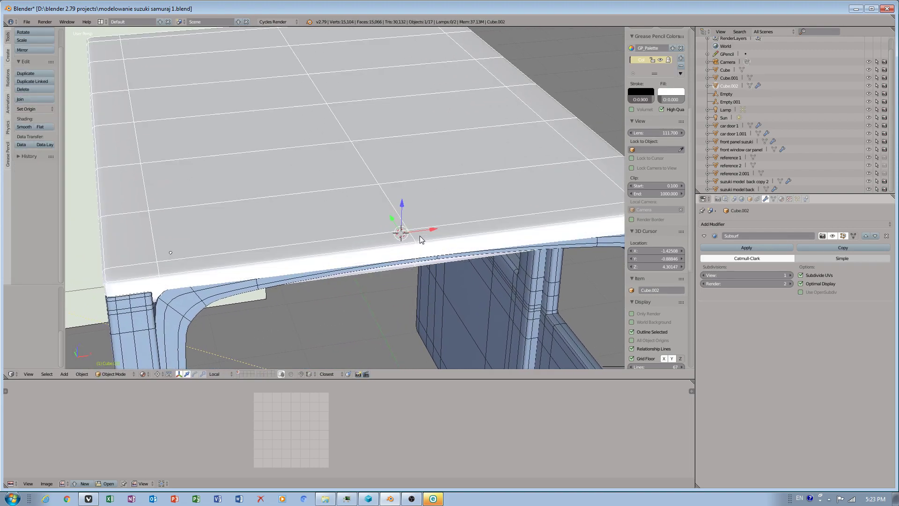
key("Tab")
key("ctrl+Tab")
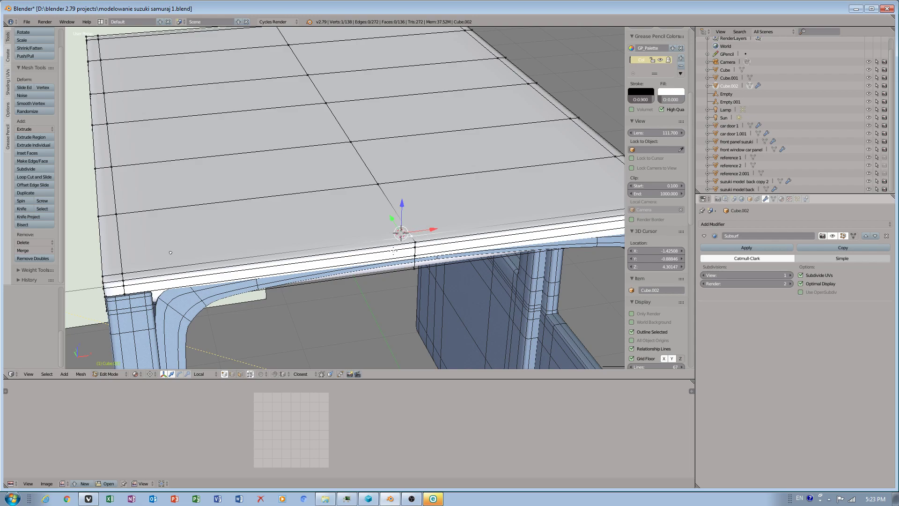
key("Tab")
left_click(383, 185)
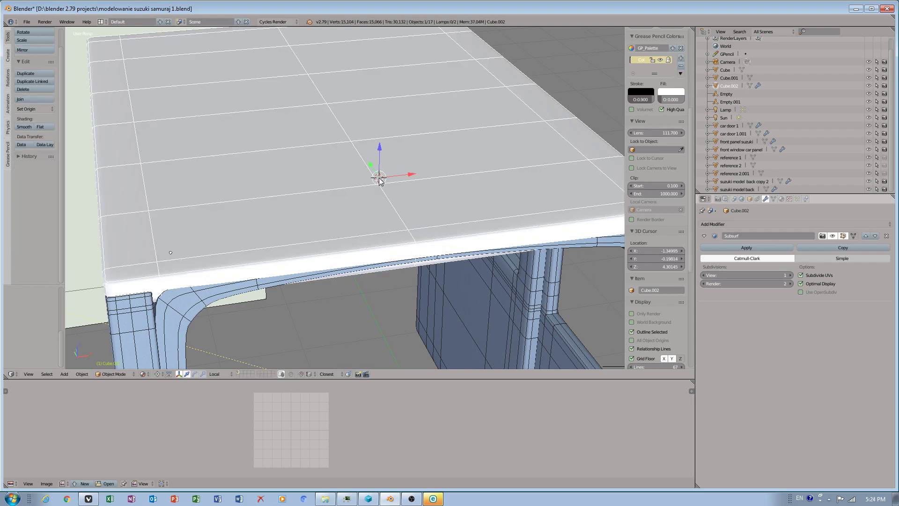
left_click(352, 139)
key("Tab")
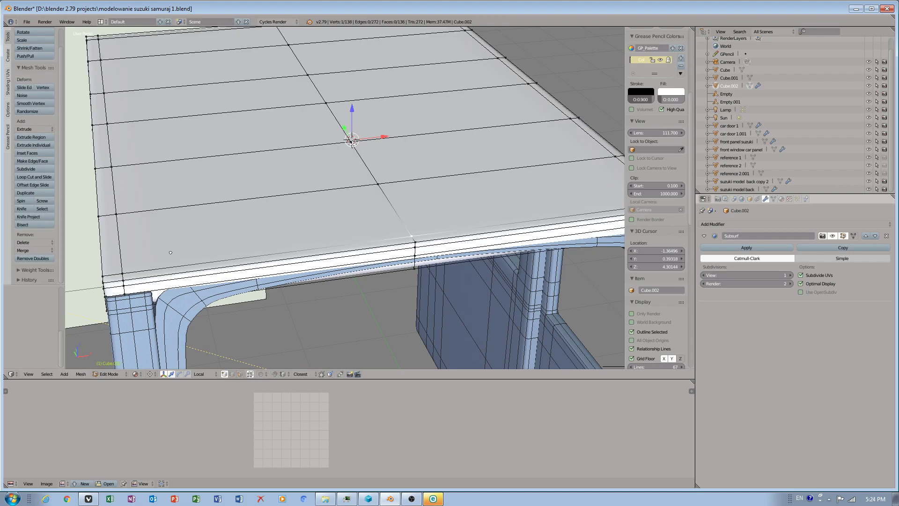
right_click(351, 140)
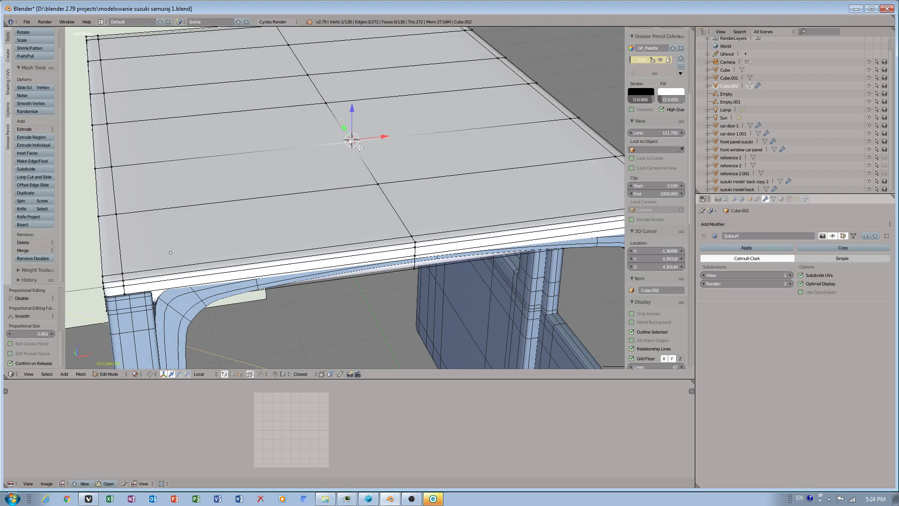
Add two centred loop cuts through the middle of the roof panel.
scroll(453, 236, "down", 5)
middle_click_drag(452, 236, 497, 210)
middle_click_drag(356, 185, 317, 279)
left_click(250, 374)
middle_click_drag(368, 185, 352, 236)
key("ctrl+r")
left_click(289, 255)
right_click(289, 254)
key("ctrl+r")
left_click(414, 249)
right_click(414, 250)
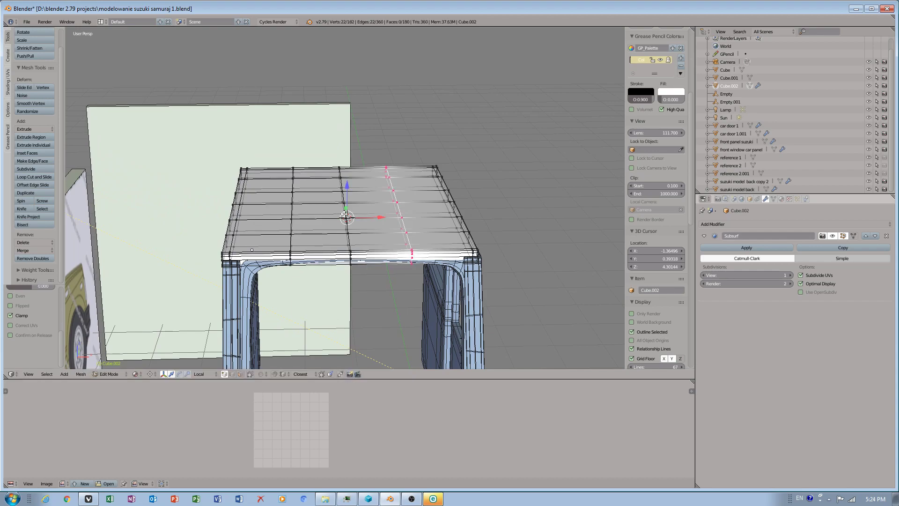
Set proportional editing to Projected (2D) with Smooth falloff.
left_click(251, 374)
left_click(251, 374)
left_click(262, 375)
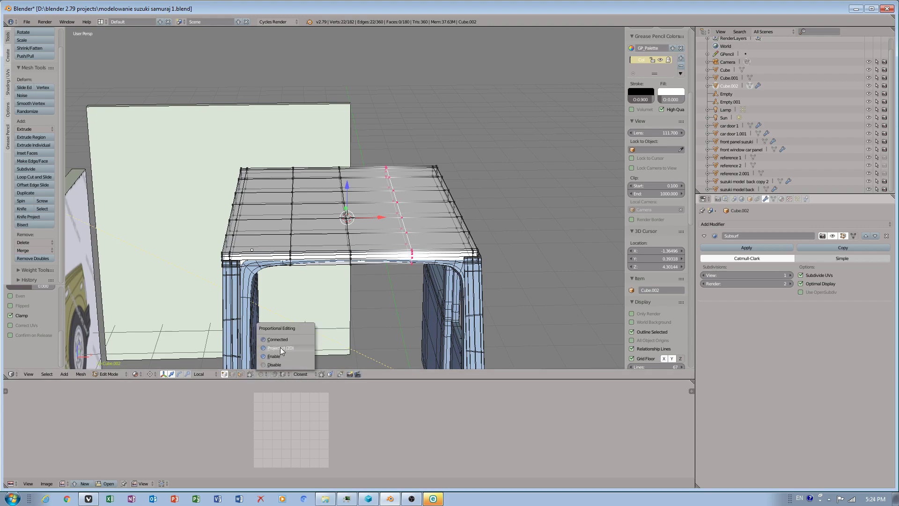
left_click(275, 349)
left_click(273, 375)
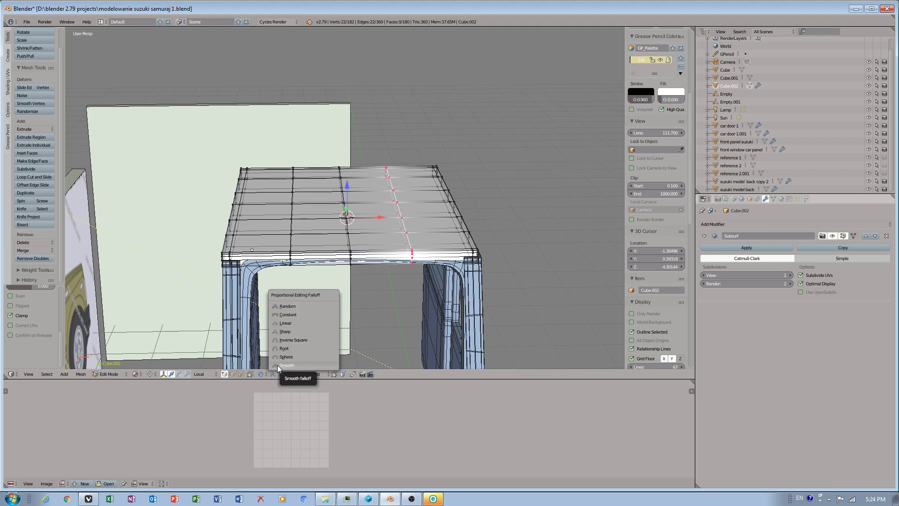
left_click(277, 364)
left_click(271, 375)
left_click(282, 356)
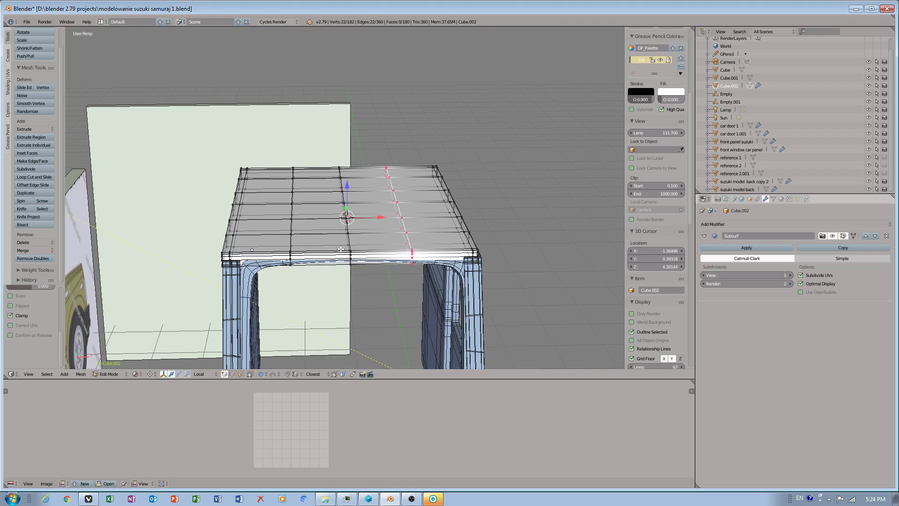
Select the vertices in the central area of the roof panel's top.
middle_click_drag(364, 262, 374, 142)
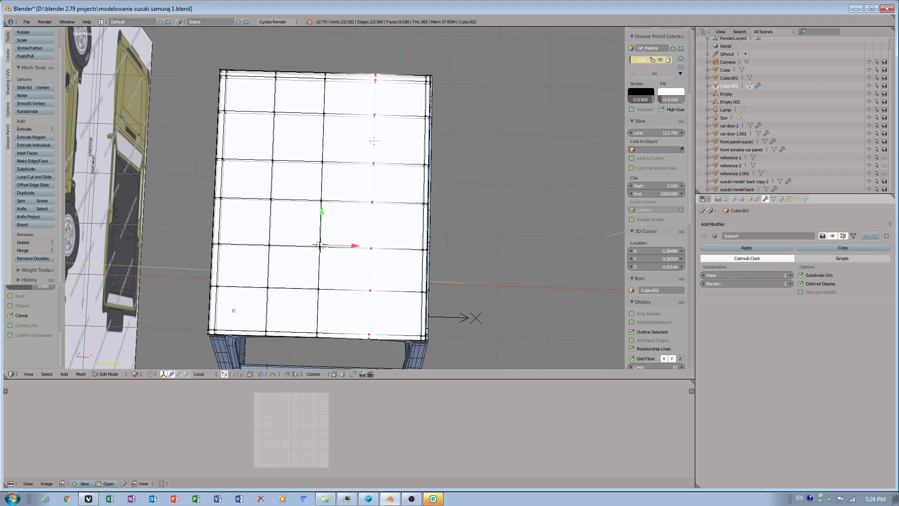
mouse_move(391, 145)
left_mouse_down("ctrl")
mouse_move(372, 105)
mouse_move(281, 109)
mouse_move(257, 155)
mouse_move(281, 317)
mouse_move(391, 140)
left_mouse_up("ctrl")
mouse_move(391, 141)
middle_mouse_down()
mouse_move(373, 233)
mouse_move(347, 270)
middle_mouse_up()
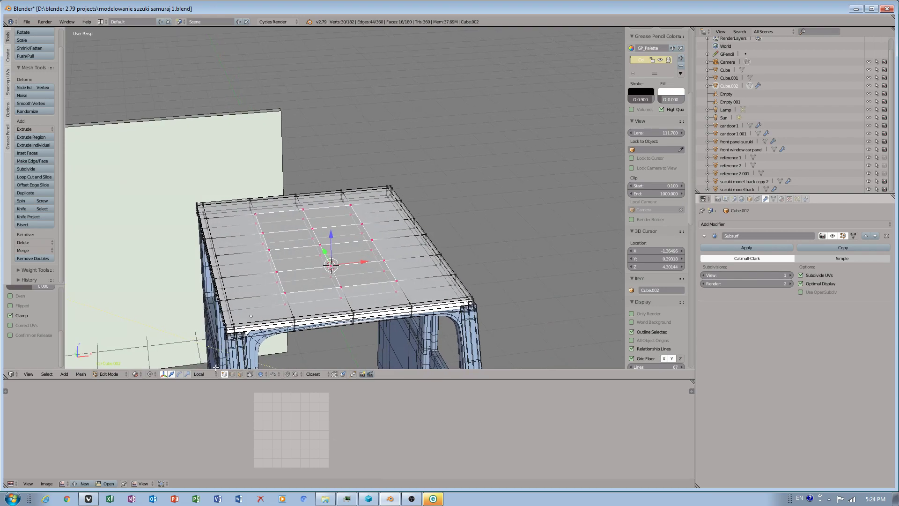
Try to move the selected roof vertices along the Z axis.
key("g")
key("z")
left_click_drag(337, 233, 338, 236)
middle_click_drag(360, 275, 354, 305)
mouse_move(310, 62)
left_mouse_down("ctrl")
mouse_move(264, 117)
mouse_move(260, 300)
mouse_move(389, 337)
mouse_move(385, 199)
mouse_move(399, 36)
left_mouse_up("ctrl")
middle_click_drag(345, 208, 370, 120)
mouse_move(342, 226)
left_mouse_down()
mouse_move(341, 255)
mouse_move(340, 237)
left_mouse_up()
scroll(344, 226, "down", 2)
key("ctrl+z")
Select the roof's middle vertex rows and raise them along Z with Smooth proportional editing to arch the roof.
scroll(340, 233, "down", 4)
scroll(335, 246, "up", 3)
scroll(335, 246, "up", 2)
scroll(341, 251, "down", 5)
scroll(341, 240, "up", 3)
middle_click_drag(340, 237, 288, 358)
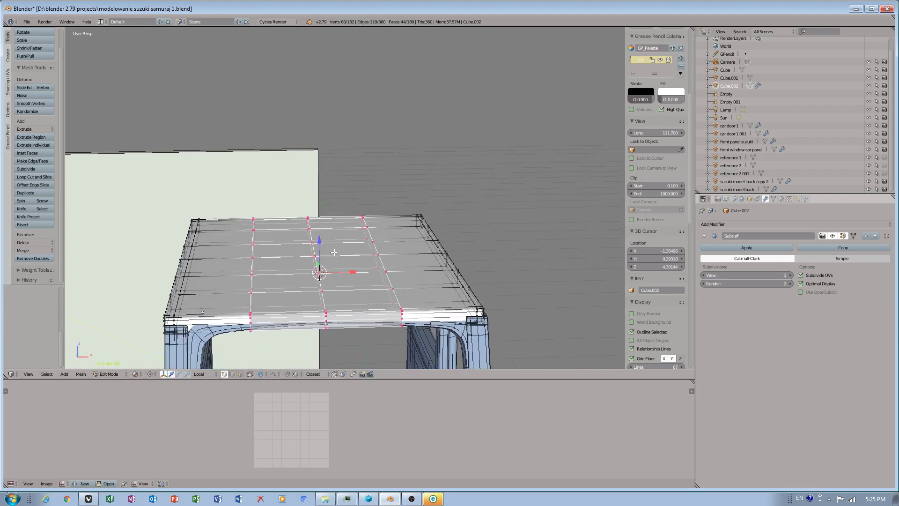
left_click(275, 374)
left_click(279, 363)
key("g")
key("z")
key("z")
scroll(318, 253, "down", 3)
scroll(322, 247, "down", 10)
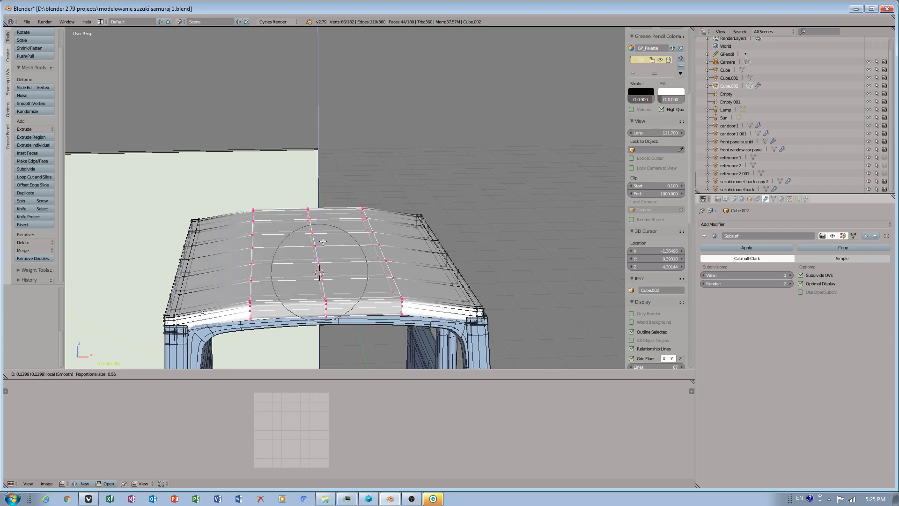
left_click(323, 238)
Select the roof's centre lengthwise loop, move it to refine the arch, and return to Object Mode.
middle_click_drag(323, 238, 311, 88)
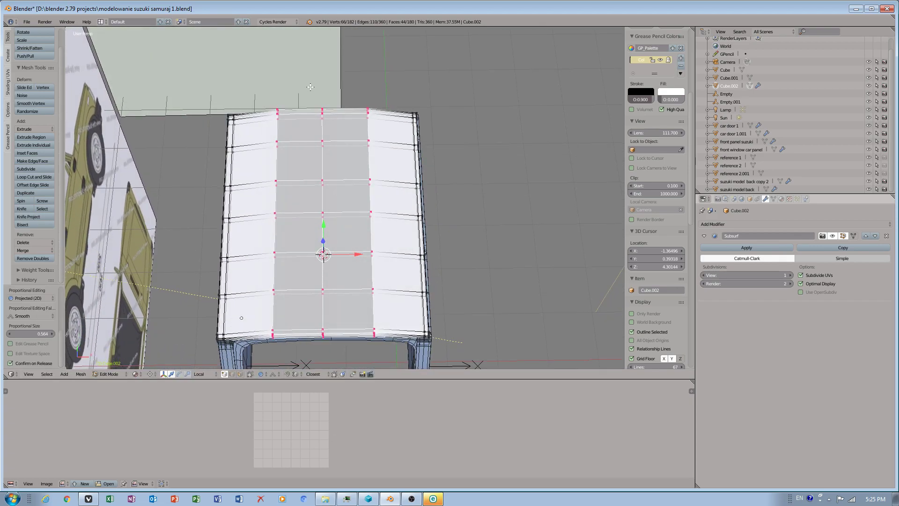
left_click_drag(311, 256, 339, 349, "ctrl")
left_click_drag(343, 131, 311, 89, "ctrl")
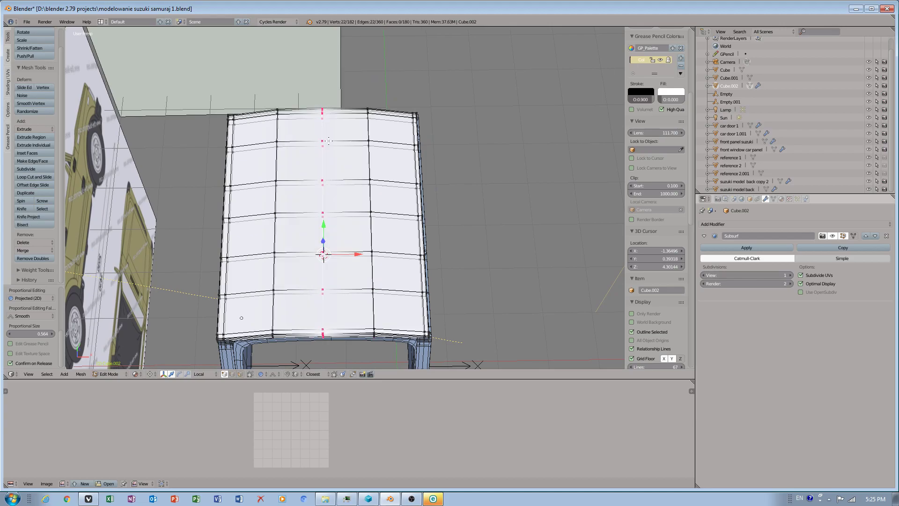
middle_click_drag(311, 88, 347, 119)
key("g")
left_click(335, 236)
middle_click_drag(335, 237, 372, 220)
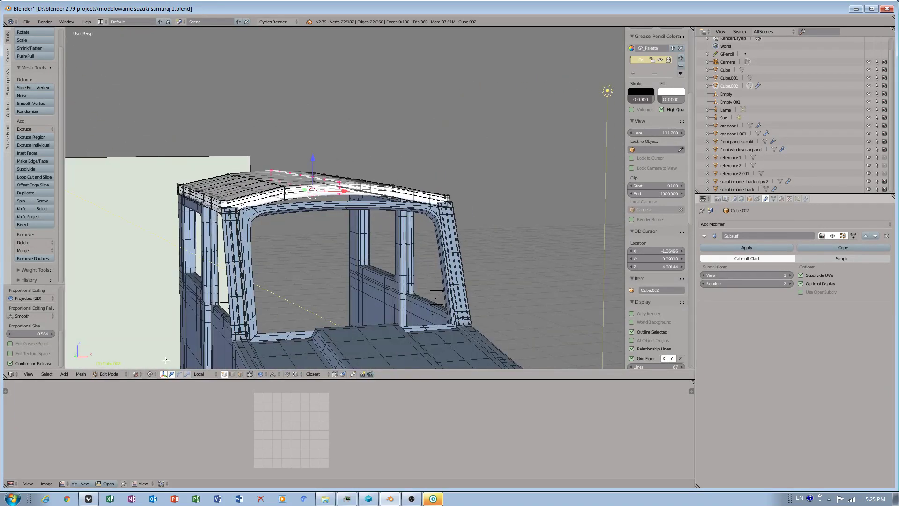
left_click(249, 374)
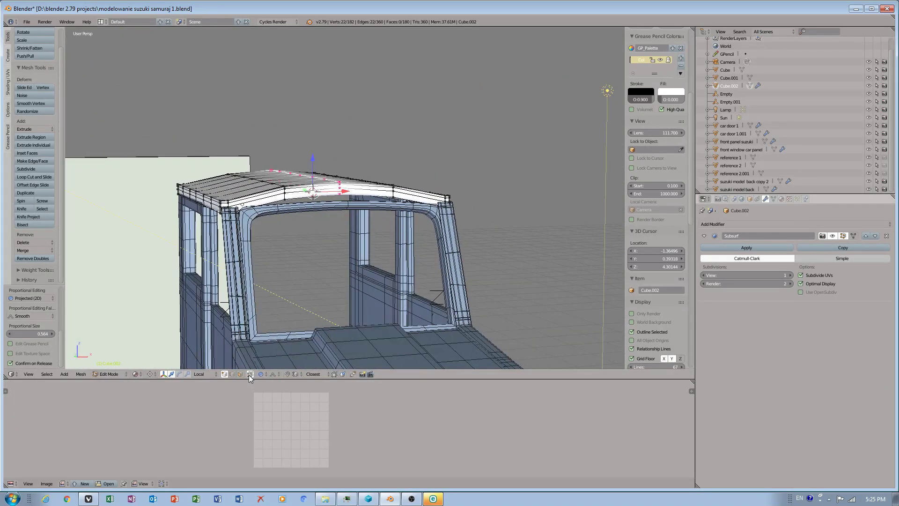
middle_click_drag(300, 234, 310, 257)
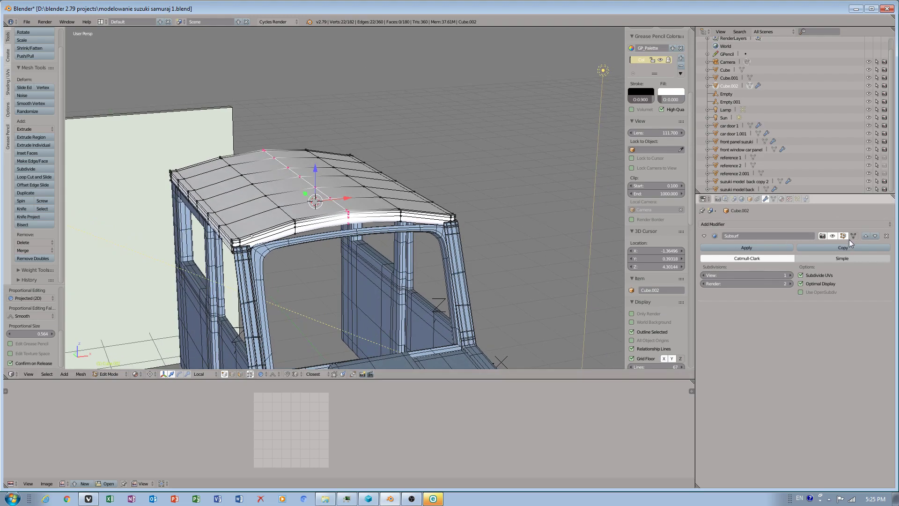
left_click(107, 375)
left_click(109, 365)
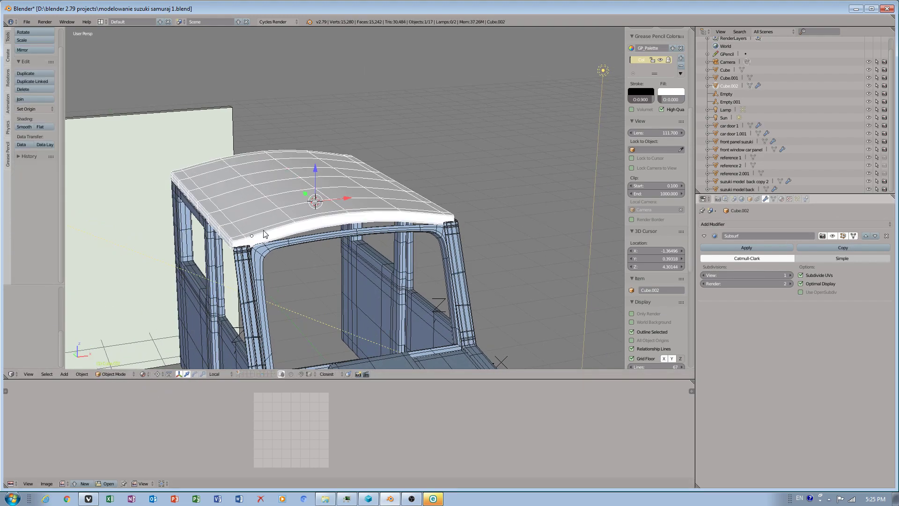
Rename the roof object as TOP PART SUZUKI.
double_click(729, 87)
type("TOP CEILI")
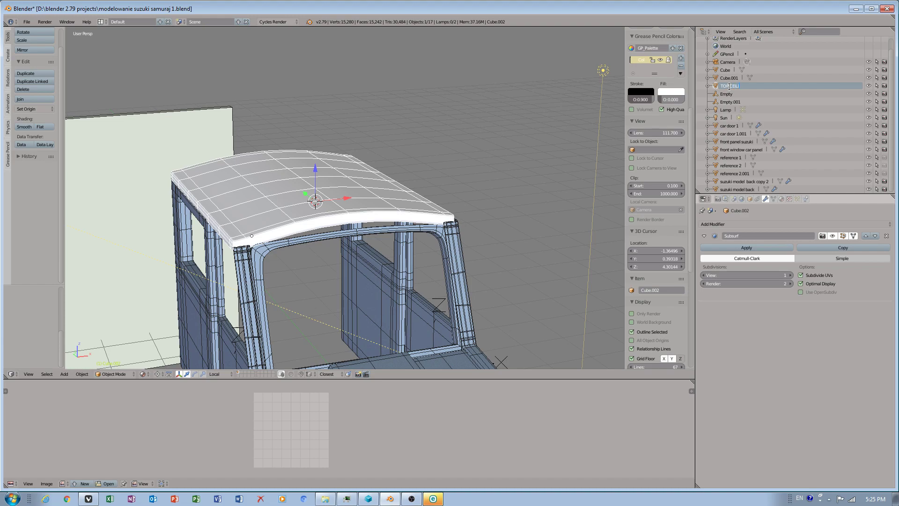
type("NG CAR")
key("ctrl+a")
type("T")
key("Return")
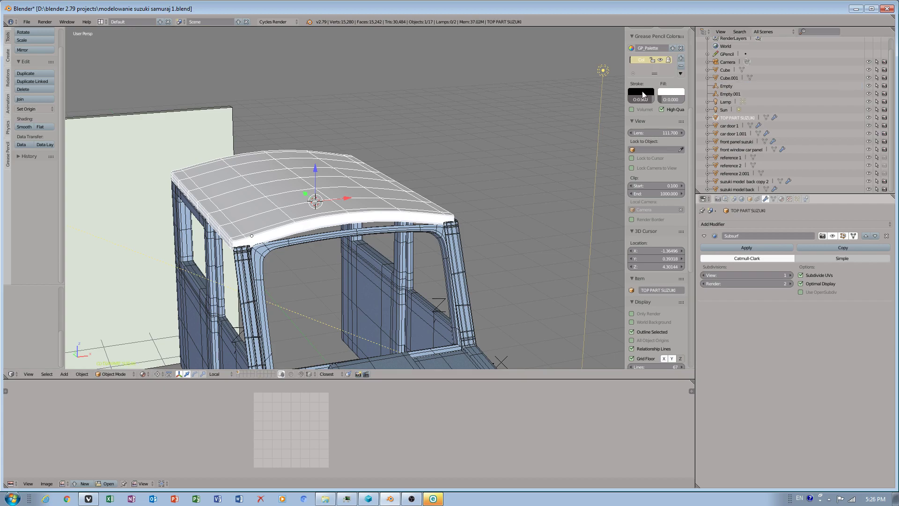
Rename the roof object as top part suzuki.
double_click(754, 119)
key("BackSpace")
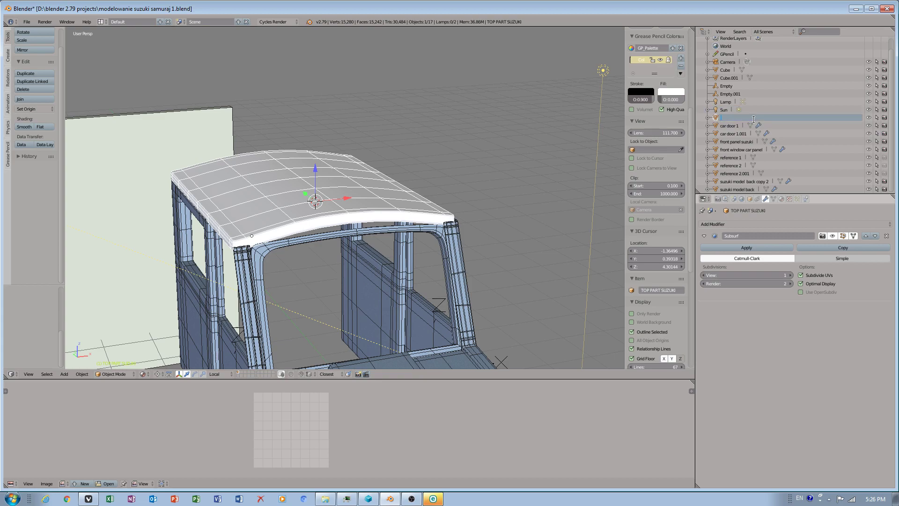
key("Return")
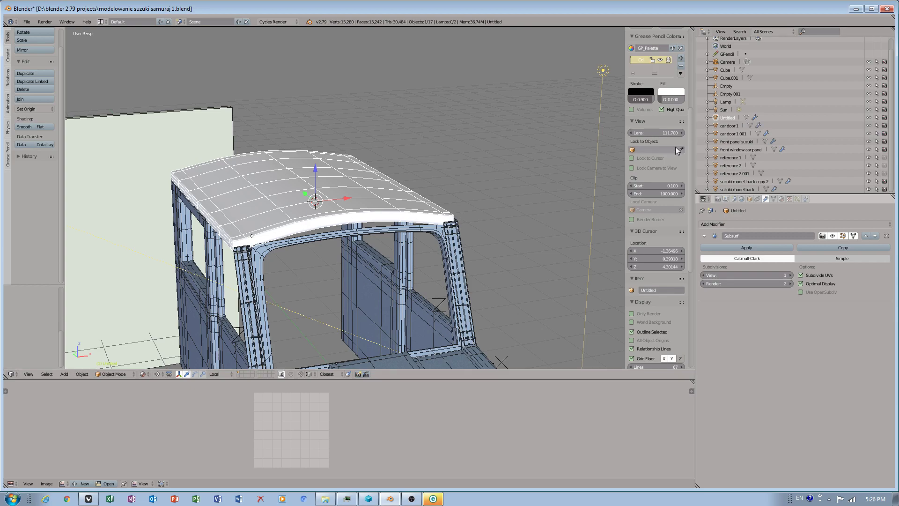
double_click(726, 118)
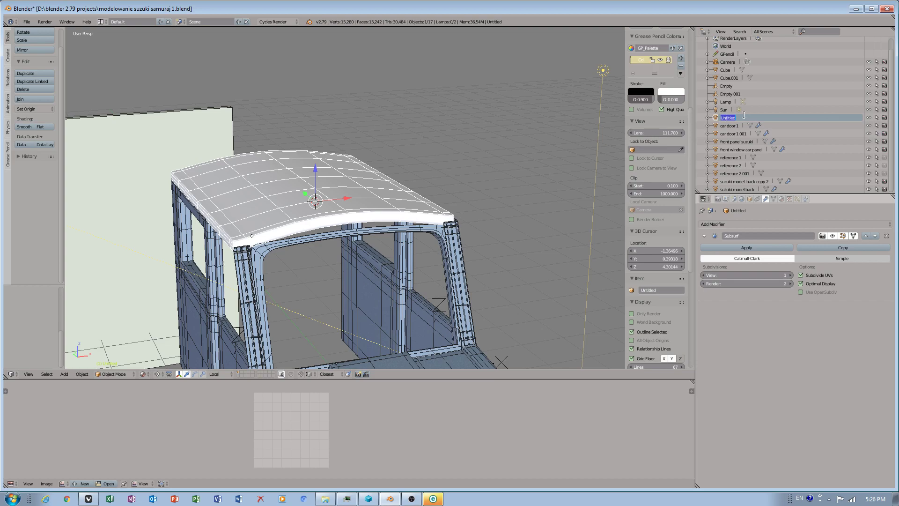
type("top part suzuki")
key("Return")
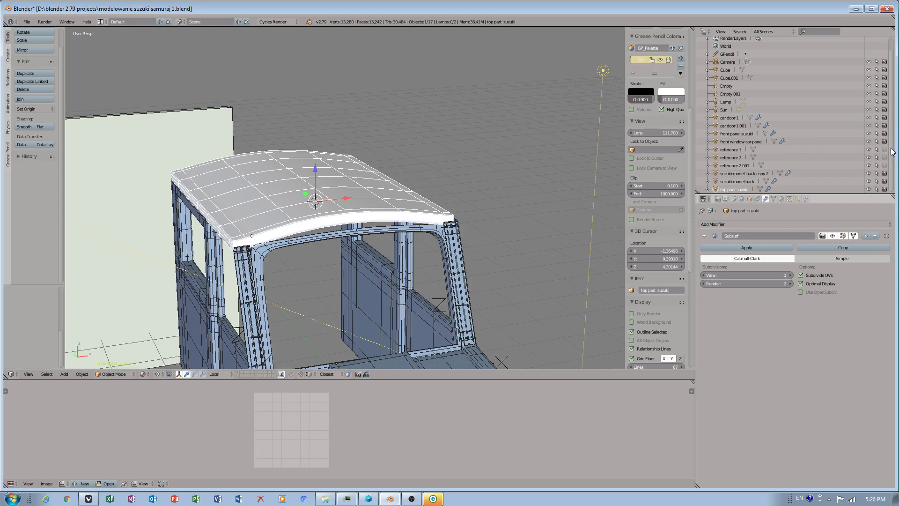
Select the front window panel and, in Edit Mode with proportional editing, move its top edge vertices to fit under the roof.
left_click_drag(890, 76, 891, 78)
left_click(868, 189)
left_click(868, 189)
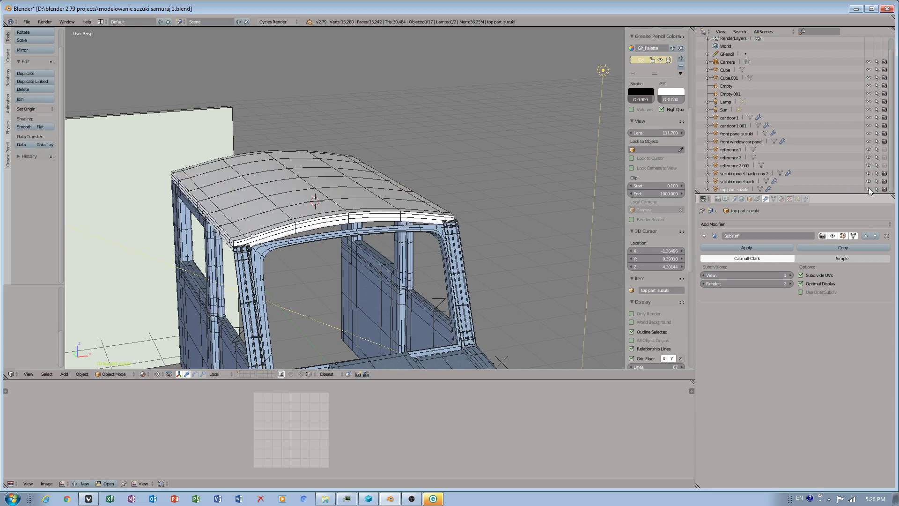
right_click(327, 235)
middle_click_drag(346, 243, 328, 245)
scroll(328, 246, "up", 6)
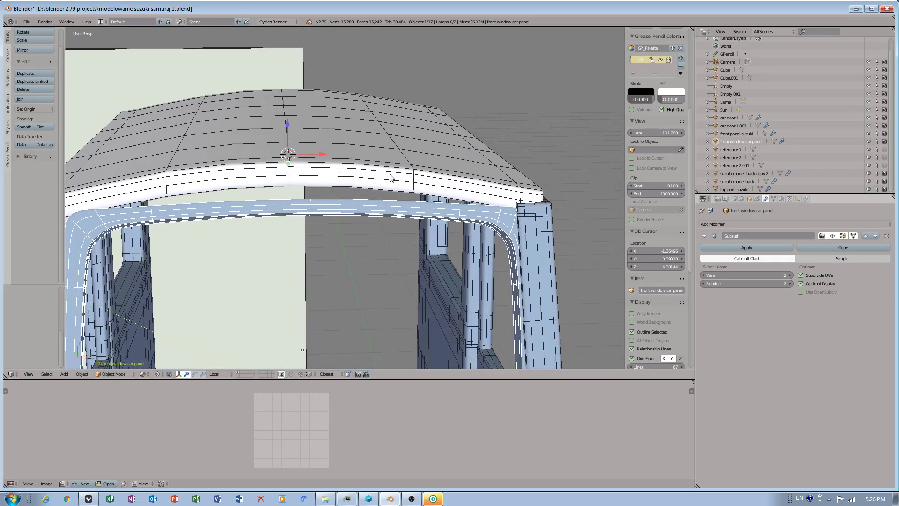
middle_click_drag(400, 109, 400, 109)
left_click(359, 110)
left_click(356, 110)
key("Tab")
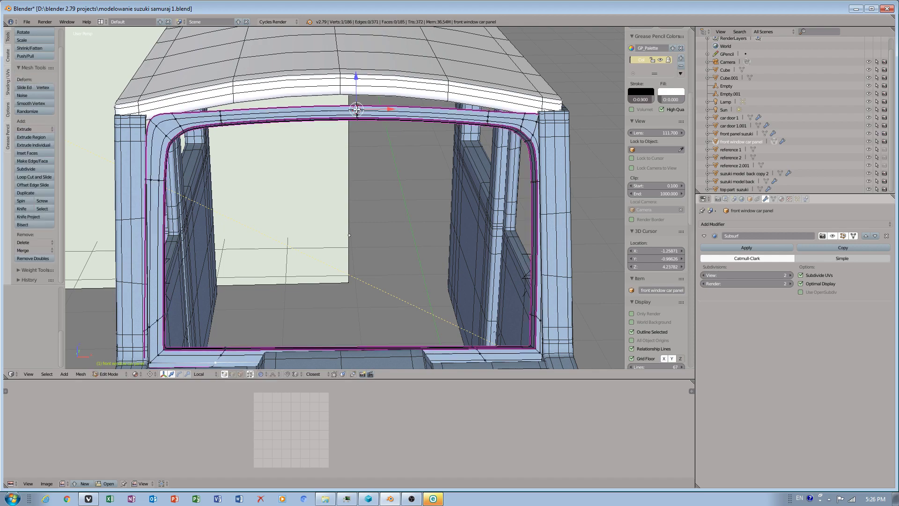
left_click(250, 373)
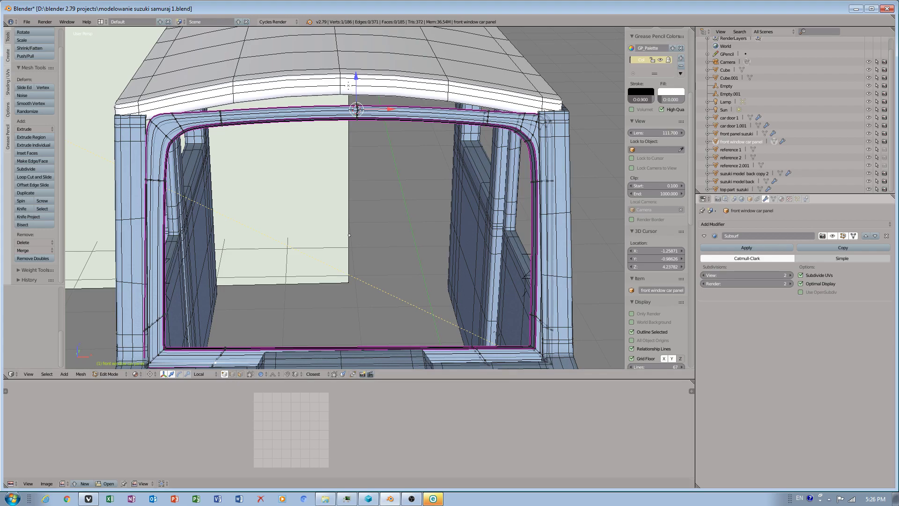
right_click(371, 93, "alt")
middle_click_drag(363, 120, 243, 131)
middle_click_drag(180, 113, 329, 163, "shift")
scroll(280, 127, "up", 2)
scroll(327, 162, "up", 3)
key("g")
left_click_drag(288, 105, 290, 102)
scroll(291, 108, "down", 2)
middle_click_drag(300, 154, 494, 114)
left_click_drag(464, 118, 463, 116)
left_click_drag(290, 137, 304, 181, "ctrl")
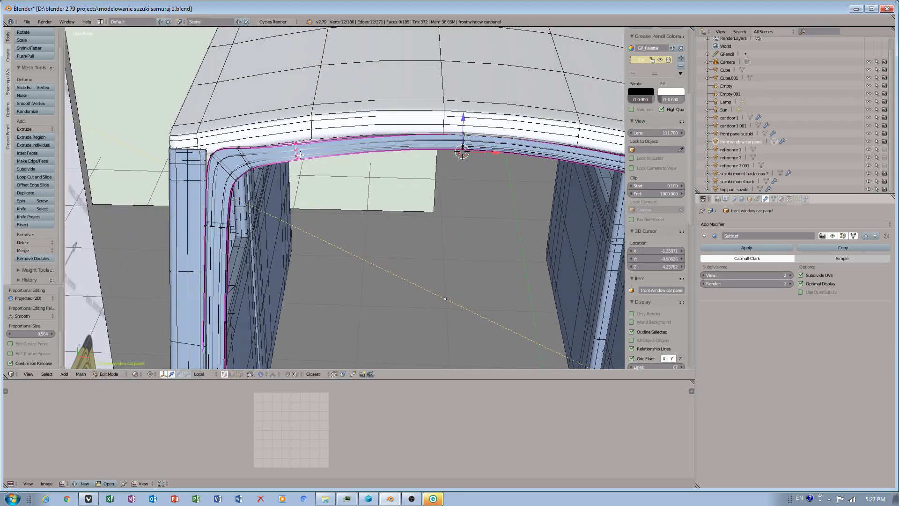
Turn off proportional editing and return the front window panel to Object Mode.
key("Tab")
key("Tab")
left_click_drag(294, 137, 293, 132)
scroll(294, 132, "up", 7)
scroll(395, 204, "down", 2)
middle_click_drag(395, 204, 281, 181)
left_click(250, 375)
scroll(306, 241, "down", 3)
middle_click_drag(306, 241, 276, 248)
left_click(113, 375)
left_click(117, 365)
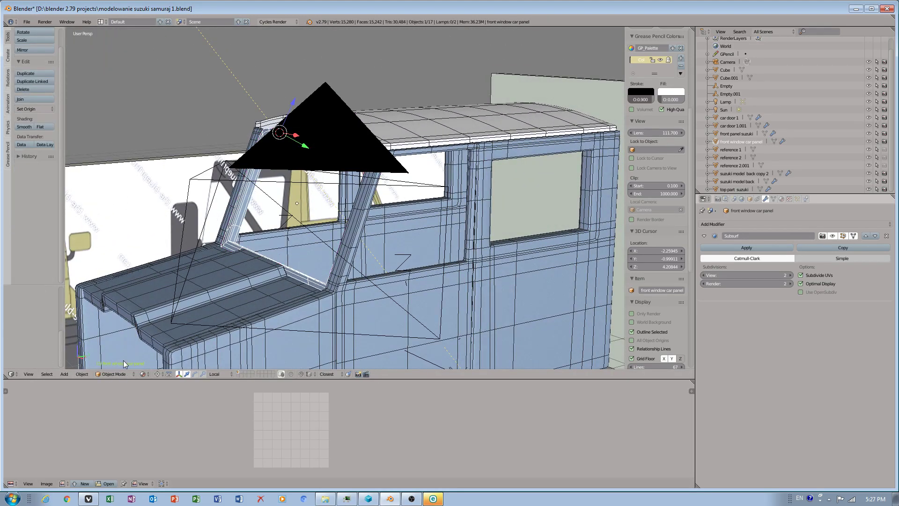
Select the roof and assign it the BMD_CarPaint_0020 material.
scroll(363, 189, "down", 4)
middle_click_drag(362, 190, 414, 133)
scroll(395, 193, "up", 6)
scroll(405, 199, "down", 5)
right_click(411, 125)
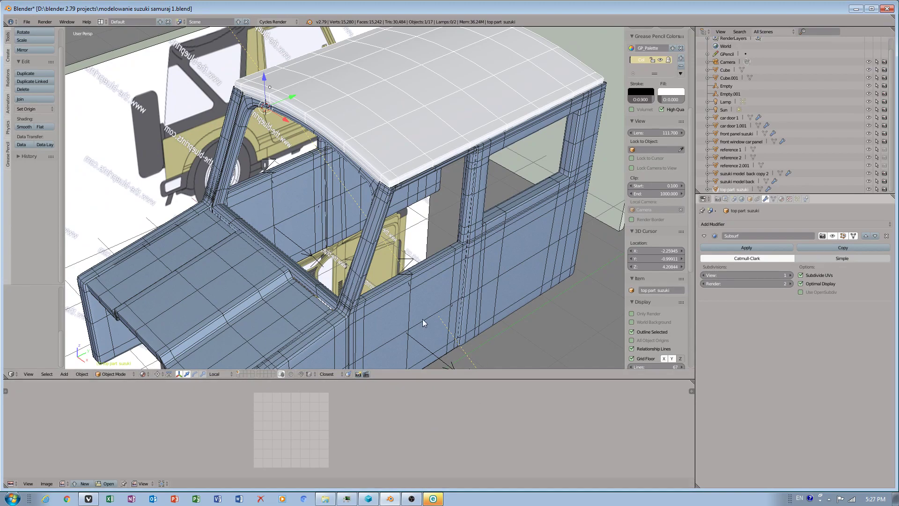
scroll(509, 209, "down", 8)
middle_click_drag(503, 210, 504, 210)
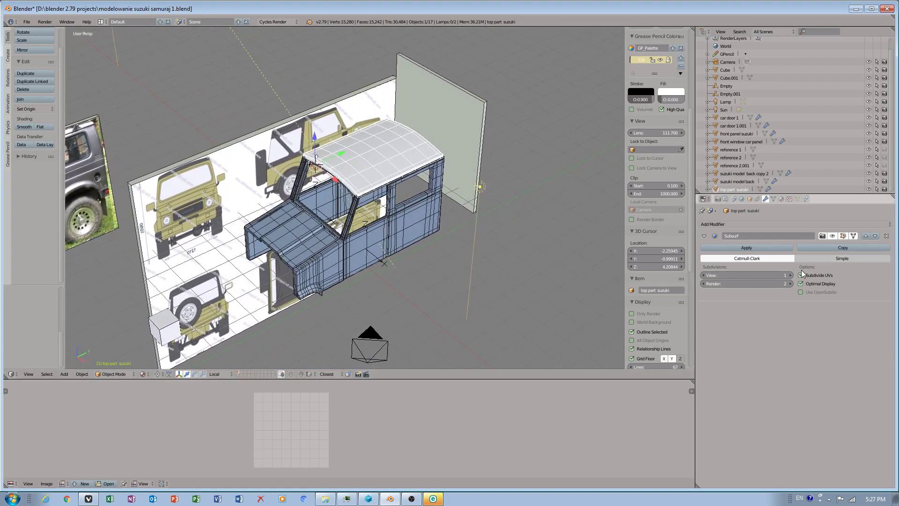
left_click(781, 199)
left_click(721, 251)
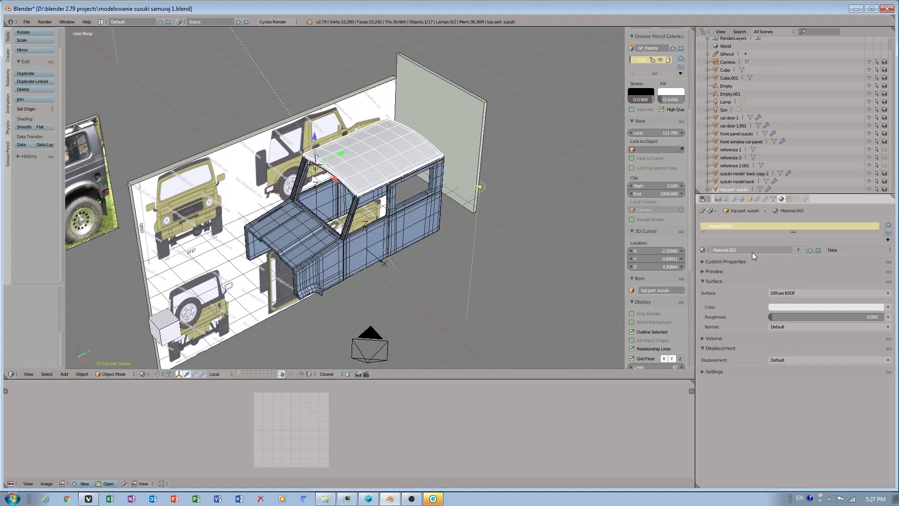
left_click(708, 251)
left_click(721, 264)
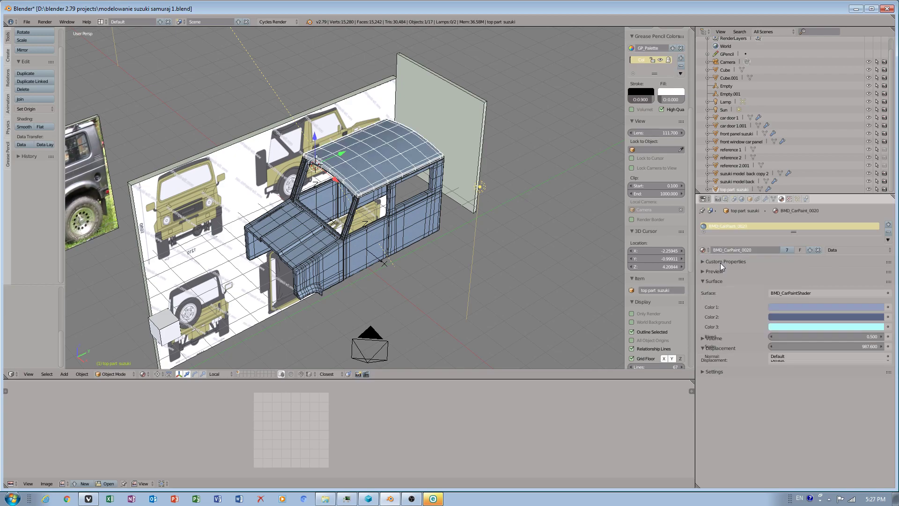
Save the blend file.
scroll(361, 165, "up", 4)
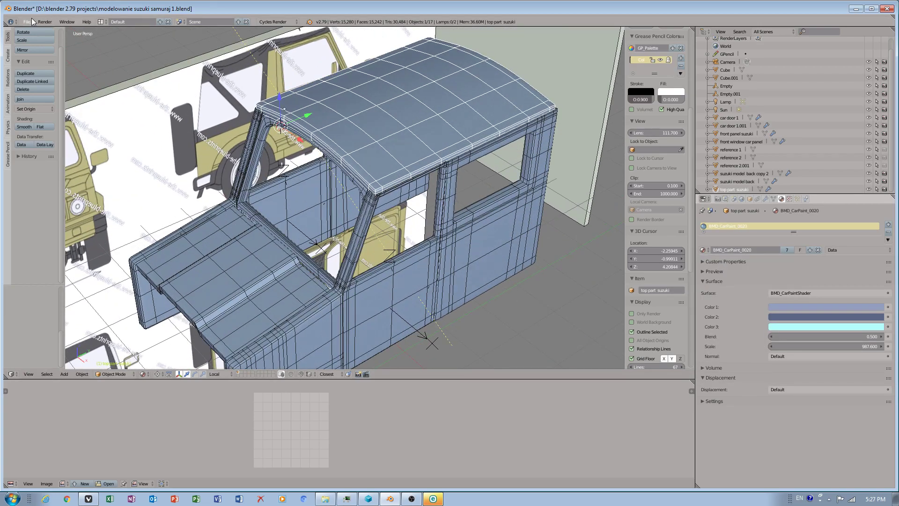
left_click(31, 21)
left_click(42, 80)
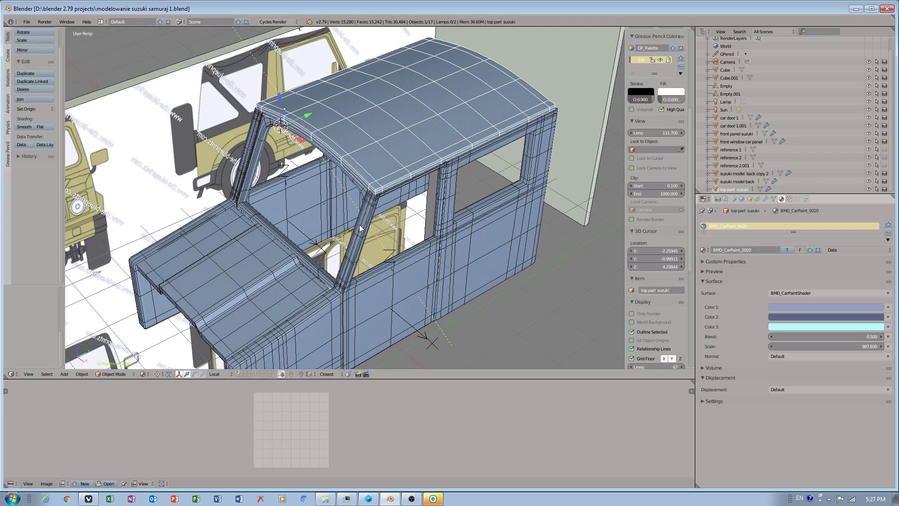
Hide the reference 2.001 and reference 1 image planes.
scroll(315, 220, "down", 2)
middle_click_drag(314, 220, 341, 226, "shift")
right_click(170, 168)
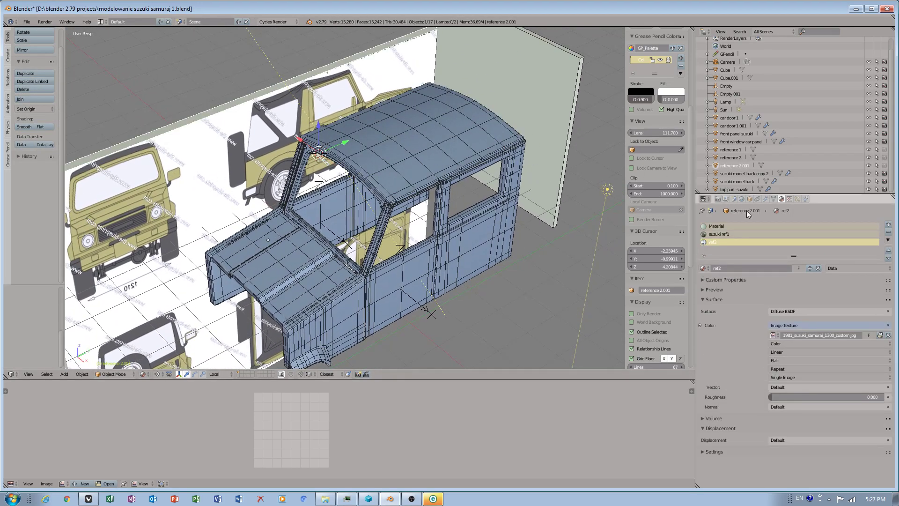
left_click(868, 165)
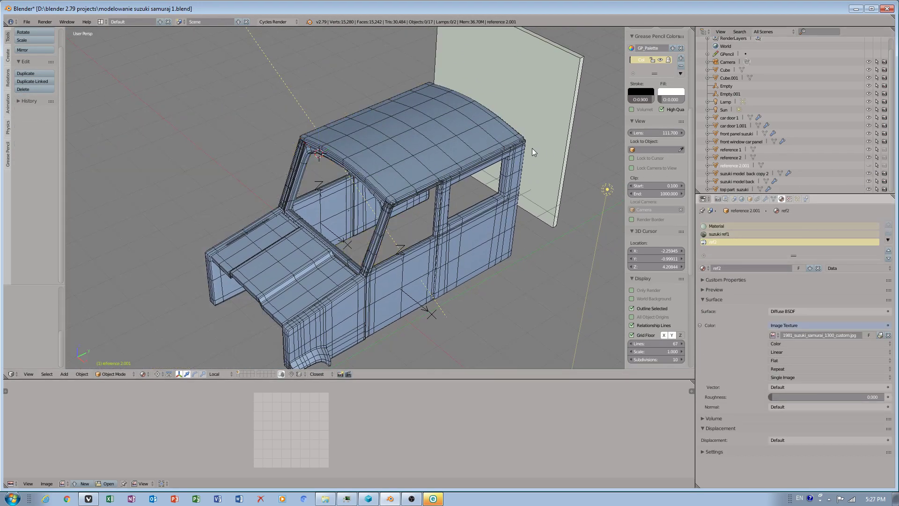
right_click(548, 112)
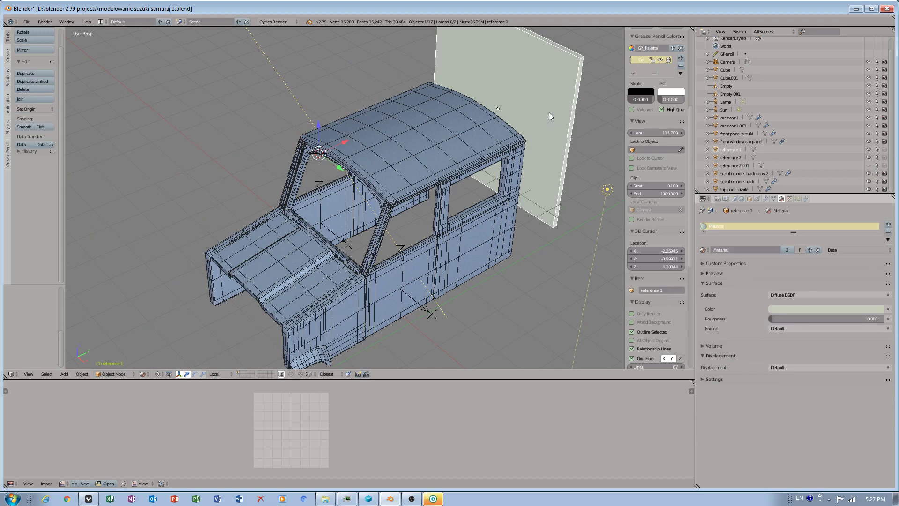
left_click(869, 150)
Select and inspect the car's body panels one by one from different angles.
middle_click_drag(462, 206, 500, 147)
right_click(369, 221)
middle_click_drag(370, 221, 423, 277)
right_click(416, 252)
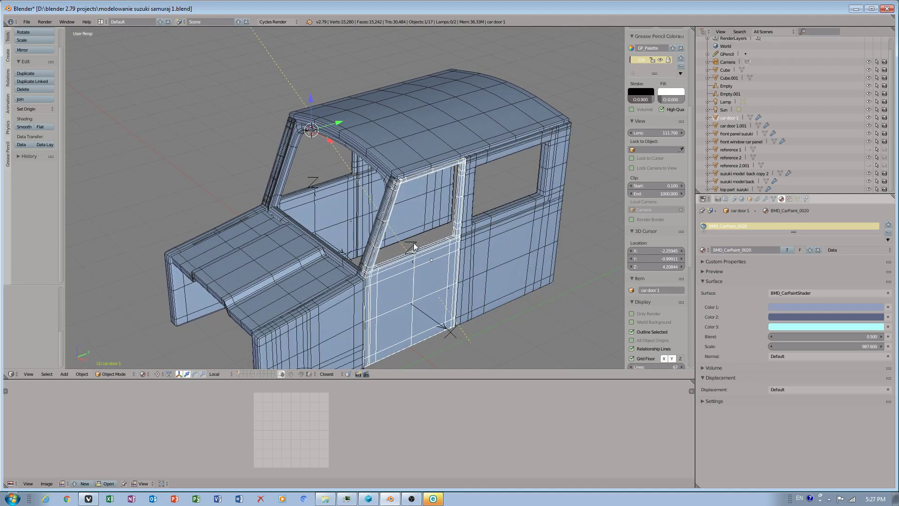
right_click(414, 246)
right_click(266, 265)
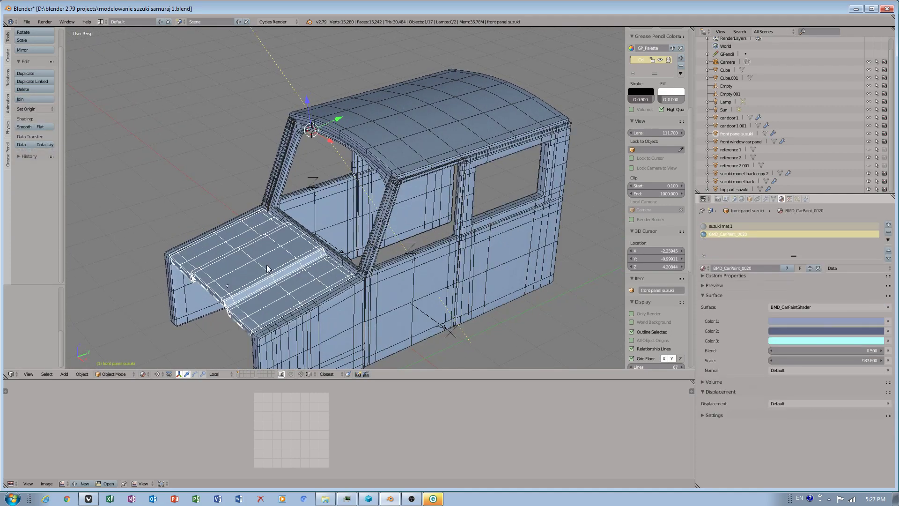
right_click(390, 175)
right_click(391, 194)
right_click(378, 173)
right_click(338, 198)
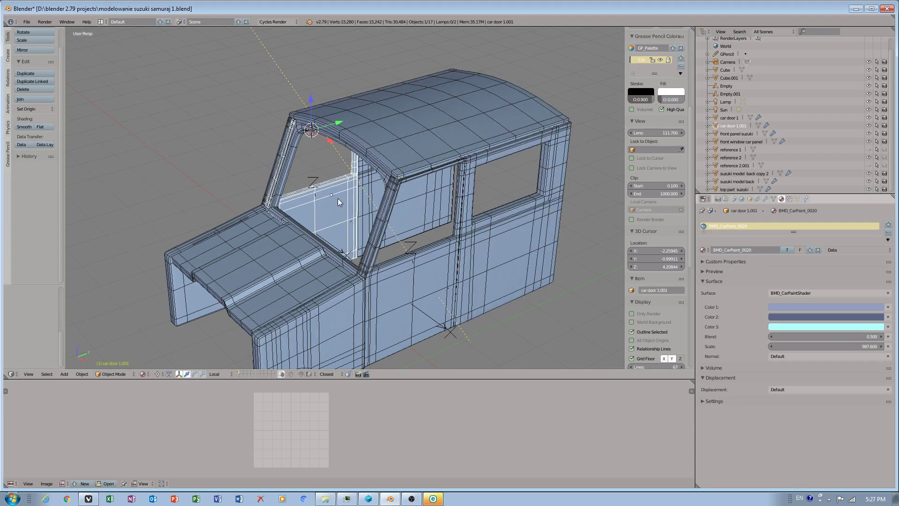
right_click(434, 200)
middle_click_drag(278, 209, 282, 202)
middle_click_drag(336, 225, 285, 201, "shift")
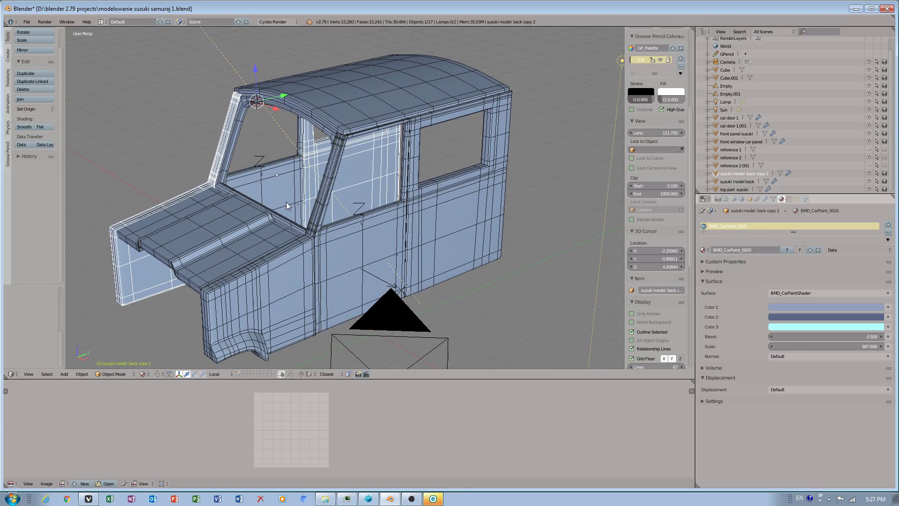
middle_click_drag(327, 228, 250, 269)
scroll(255, 273, "up", 1)
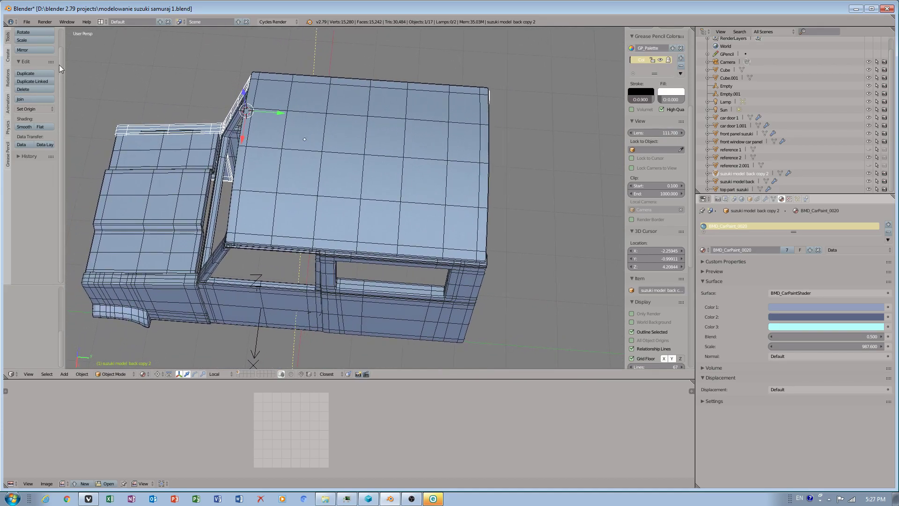
Save the project over modelowanie suzuki samuraj 1.blend.
left_click(27, 22)
left_click(36, 82)
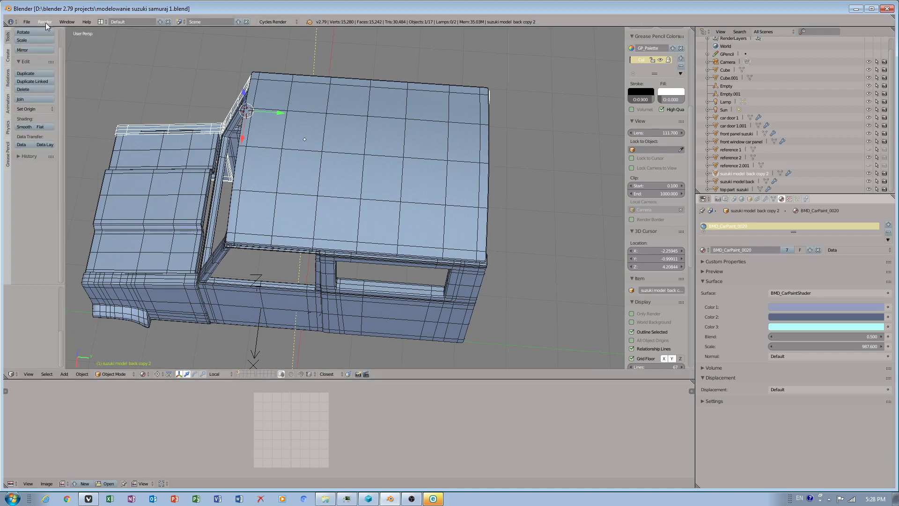
left_click(27, 22)
left_click(48, 89)
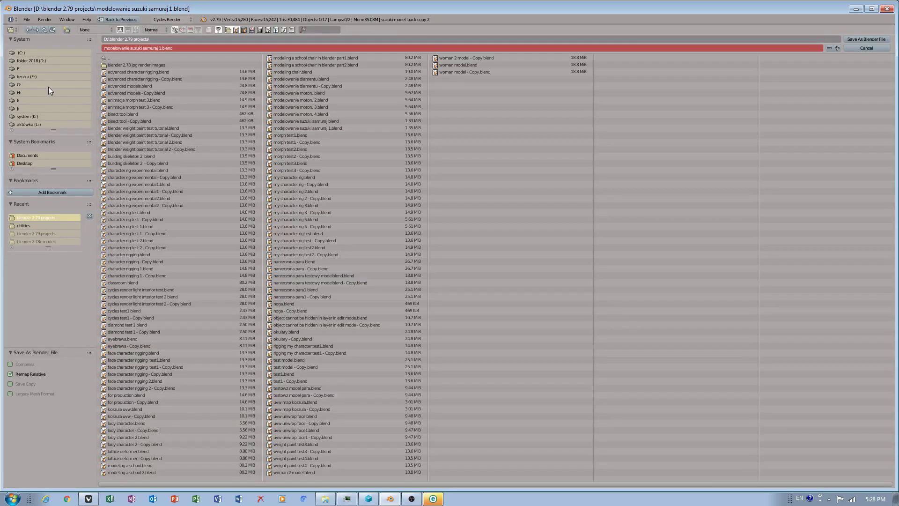
left_click(326, 121)
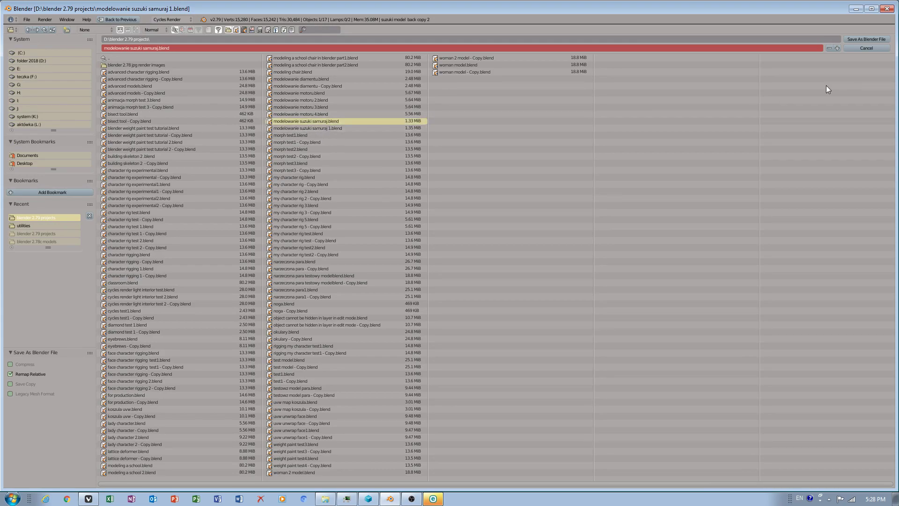
left_click(855, 39)
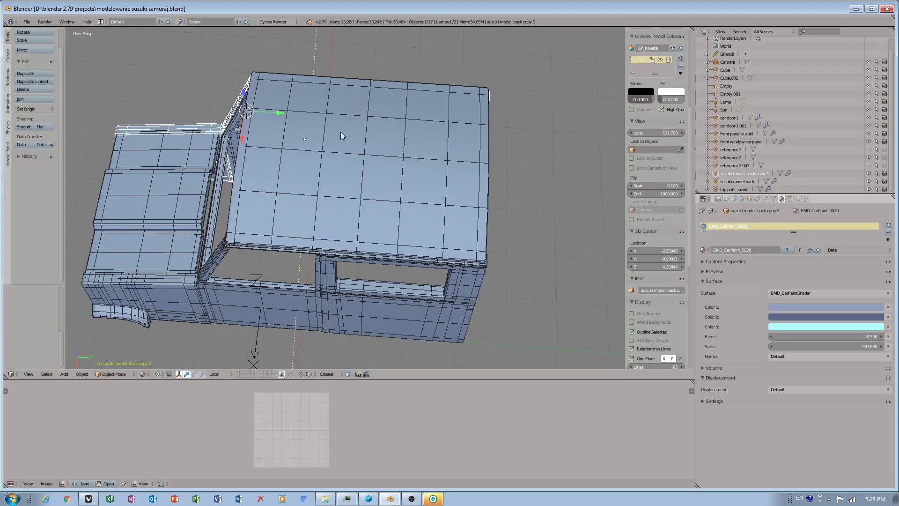
left_click(26, 21)
left_click(31, 23)
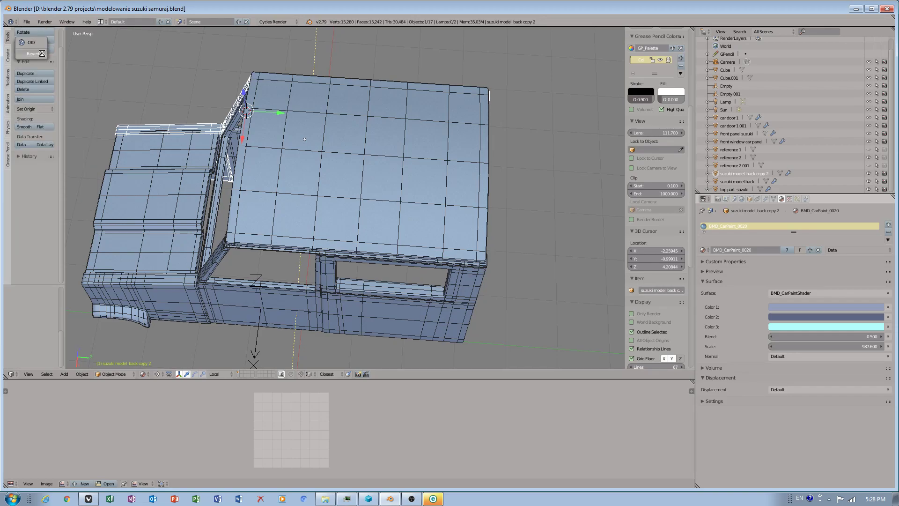
left_click(32, 24)
Preview the car body in Rendered viewport shading, then switch back to Solid shading.
middle_click_drag(281, 154, 325, 127)
left_click(143, 374)
left_click(158, 322)
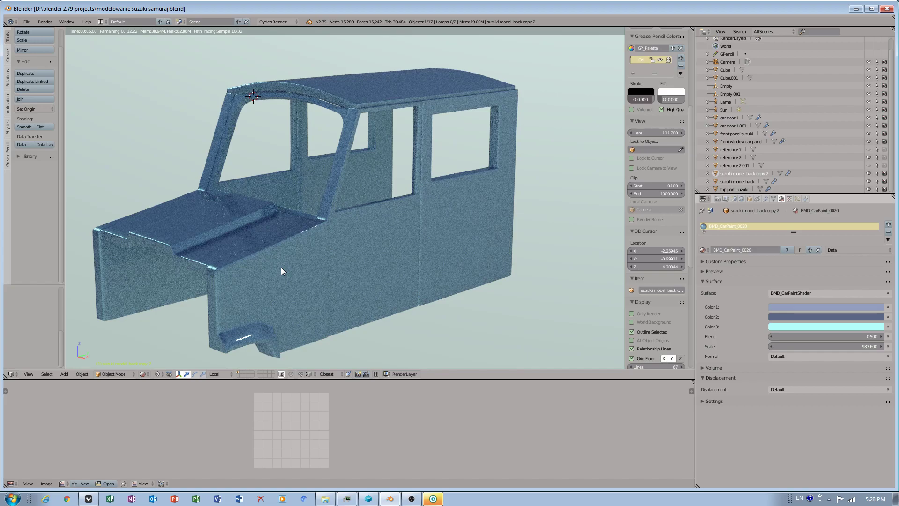
left_click(143, 374)
left_click(150, 331)
middle_click_drag(281, 287, 313, 165)
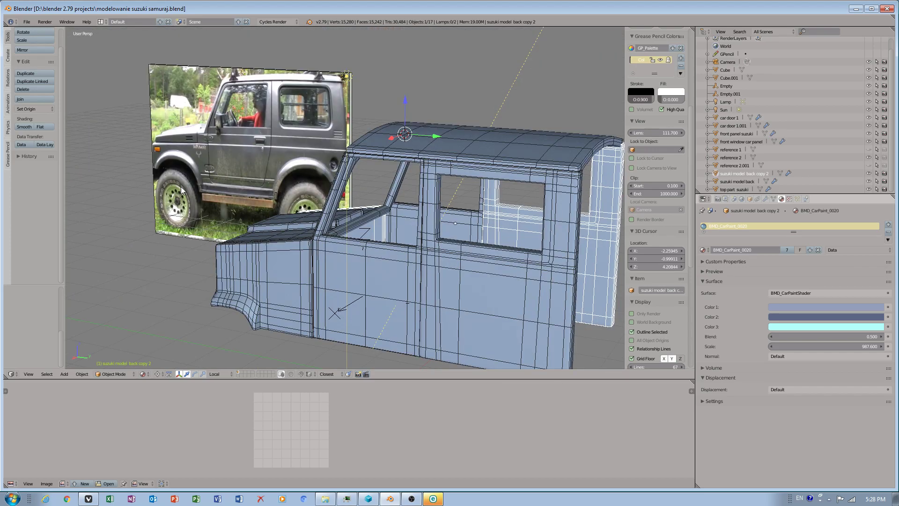
mouse_move(282, 181)
middle_mouse_down()
mouse_move(274, 171)
mouse_move(294, 179)
middle_mouse_up()
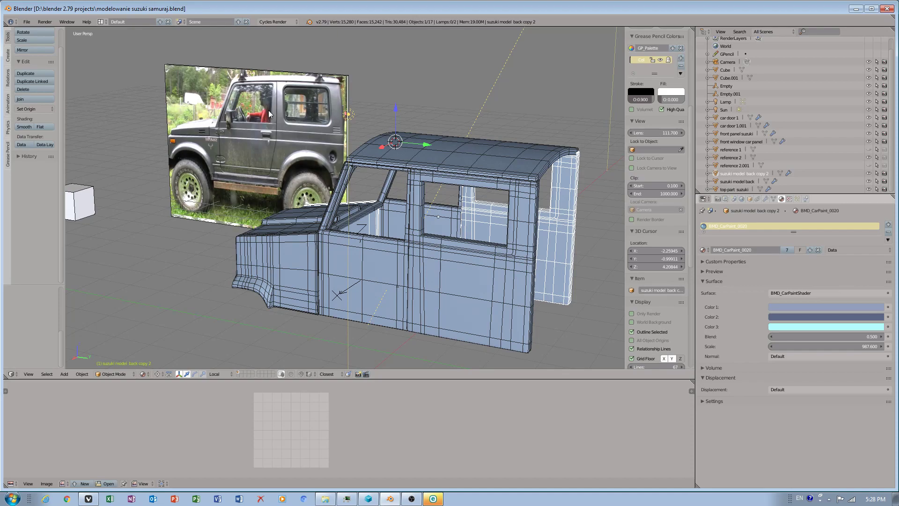
left_click(27, 22)
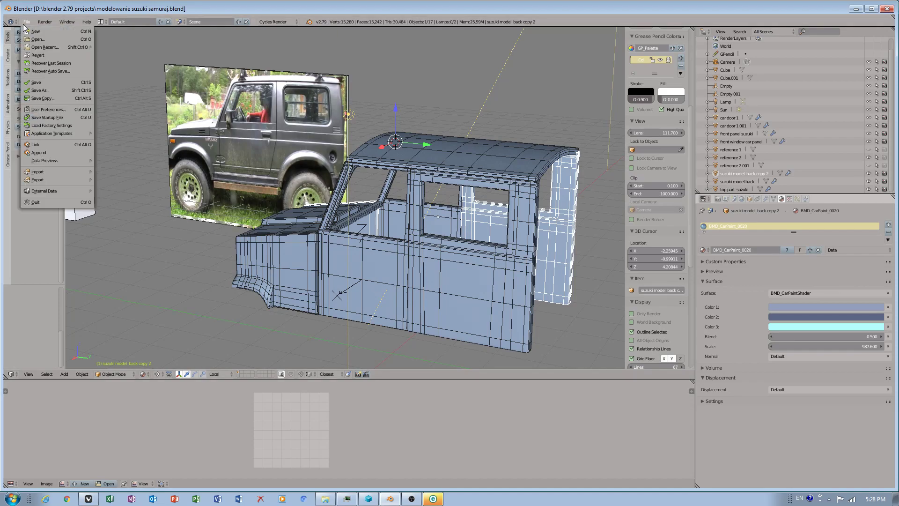
left_click(412, 498)
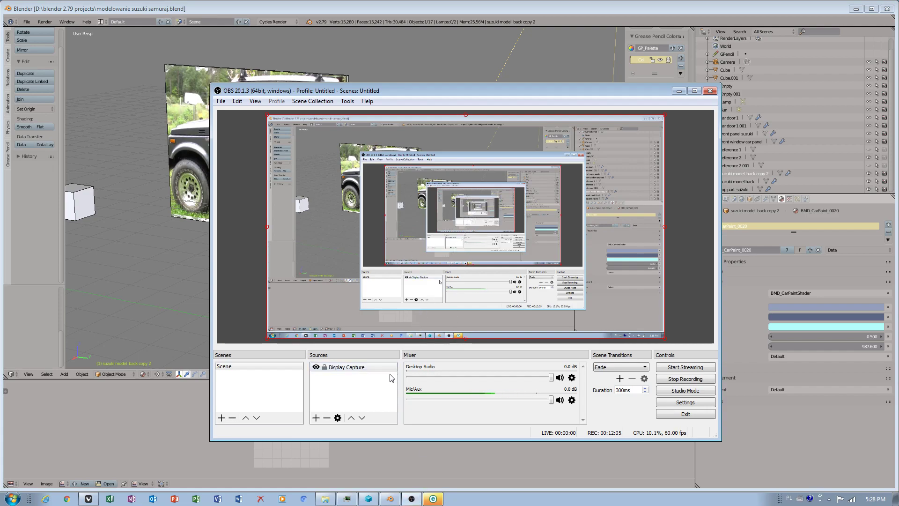